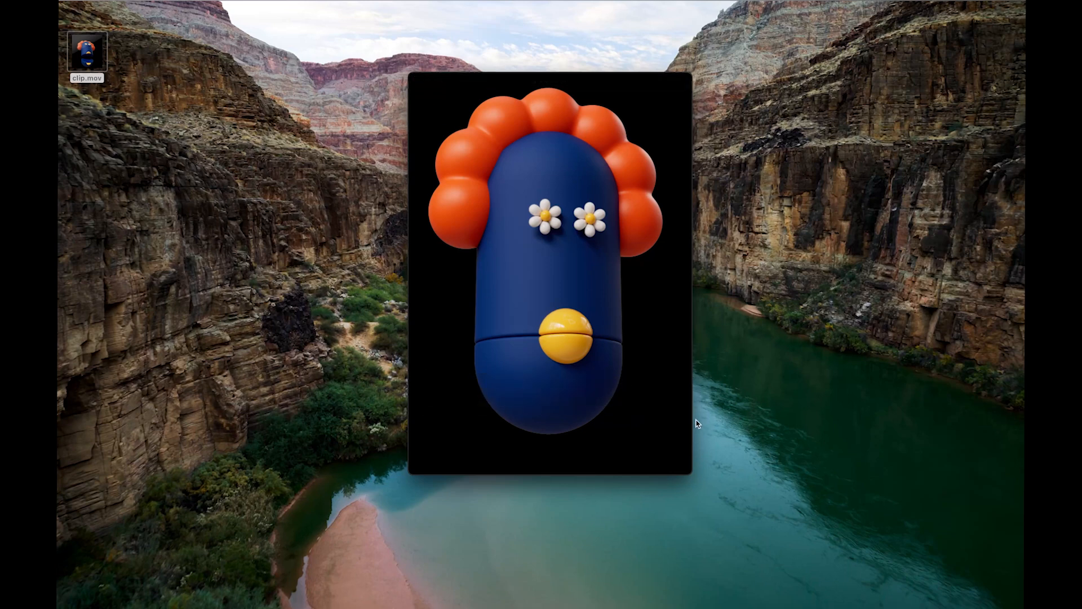
Switch to Media Encoder and add clip.mov from the desktop to the encoding queue
{"action": "left_click", "coordinate": [547, 391]}
{"action": "mouse_move", "coordinate": [582, 313]}
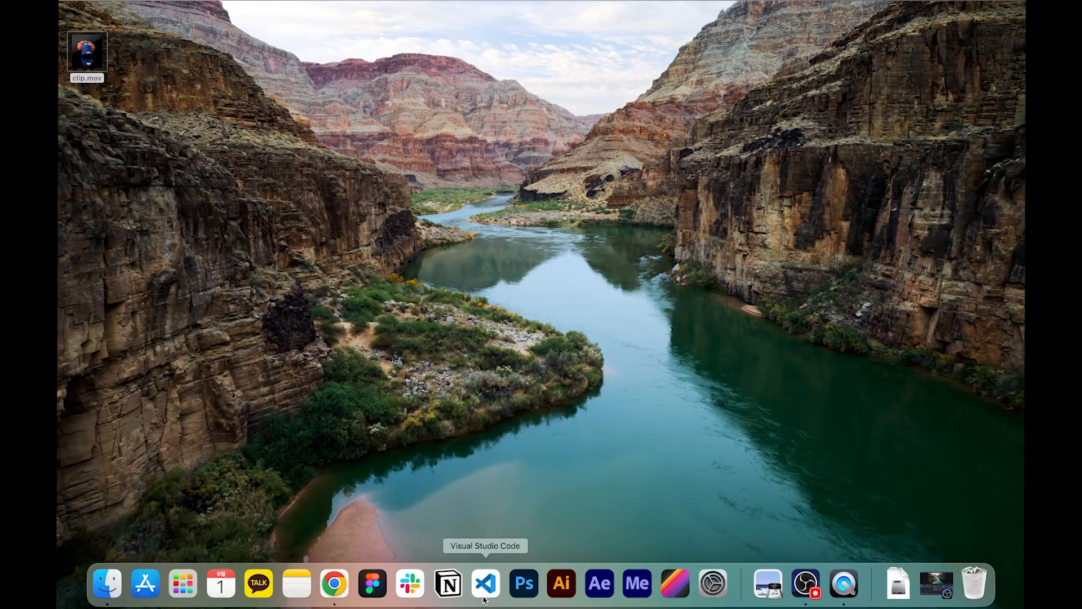
{"action": "left_click", "coordinate": [635, 589]}
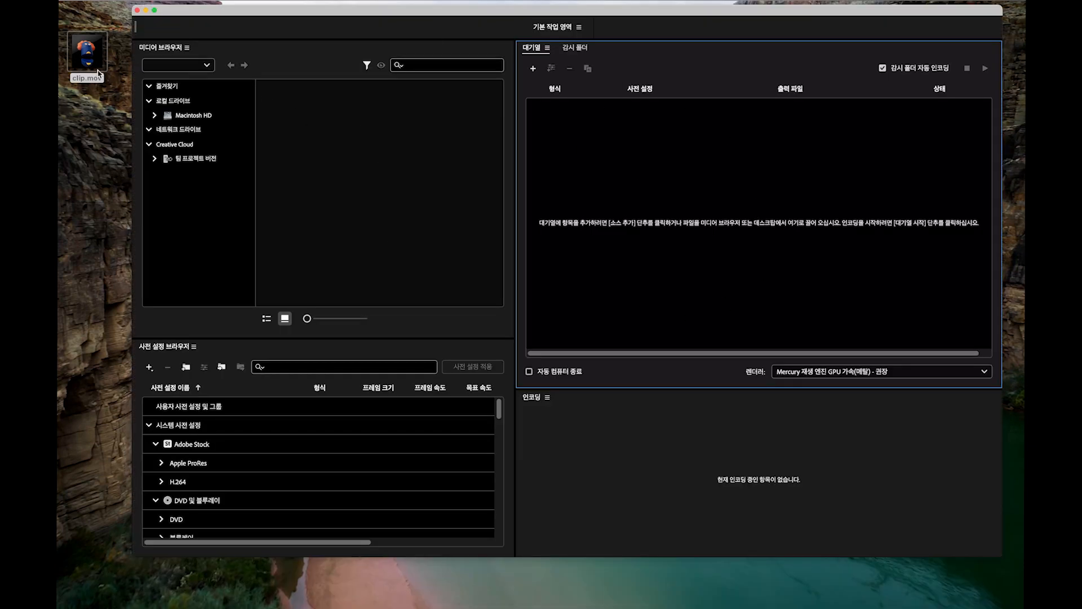
{"action": "left_click_drag", "start_coordinate": [98, 72], "coordinate": [645, 201]}
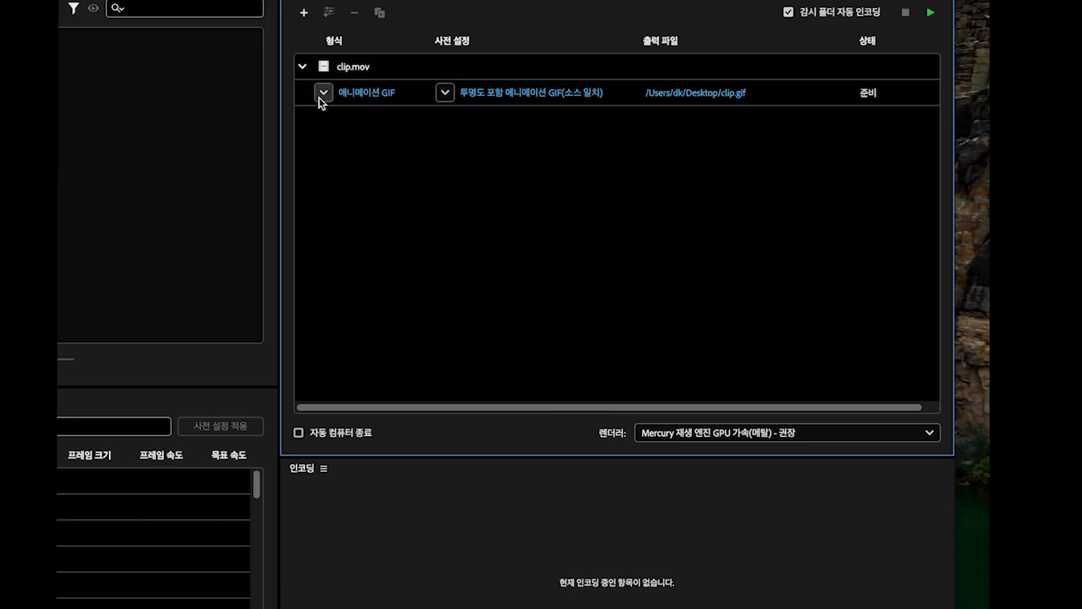
Set clip.mov's output format to 애니메이션 GIF with the preset 투명도 포함 애니메이션 GIF(소스 일치)
{"action": "left_click", "coordinate": [321, 97]}
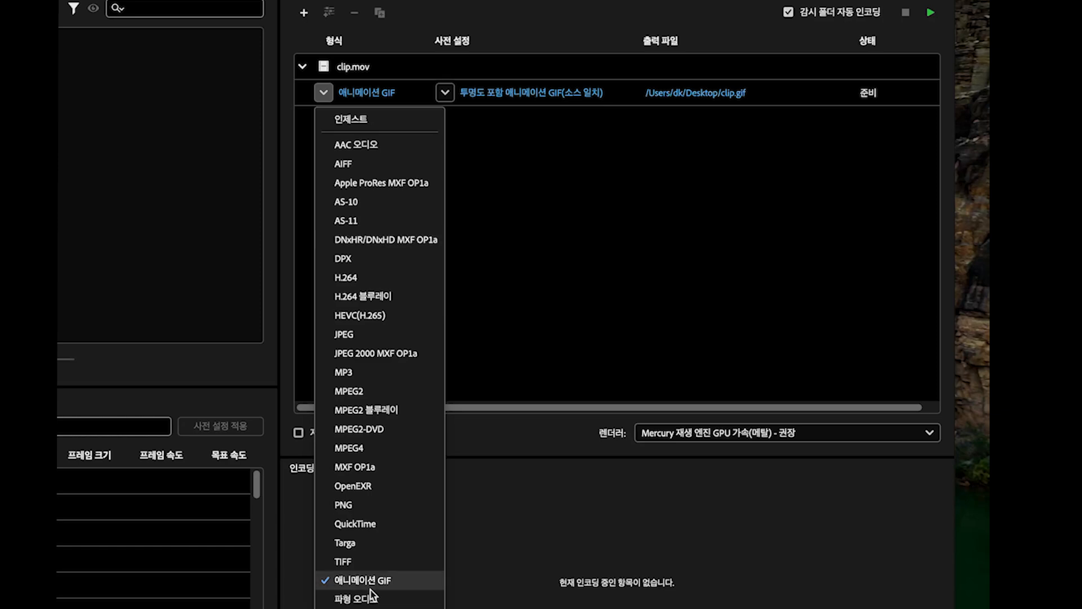
{"action": "left_click", "coordinate": [401, 586]}
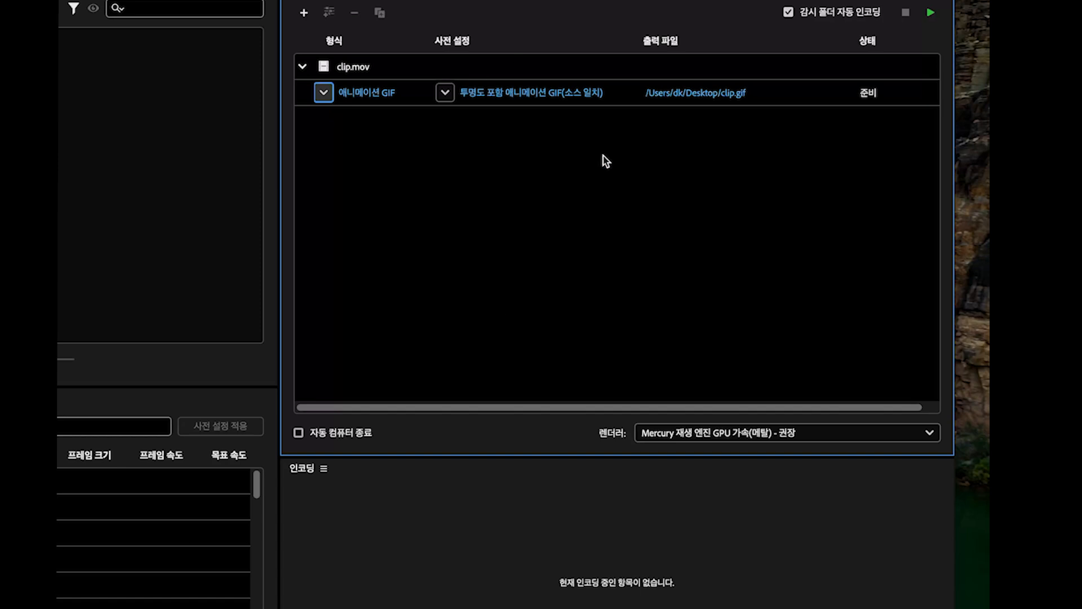
{"action": "left_click", "coordinate": [445, 93]}
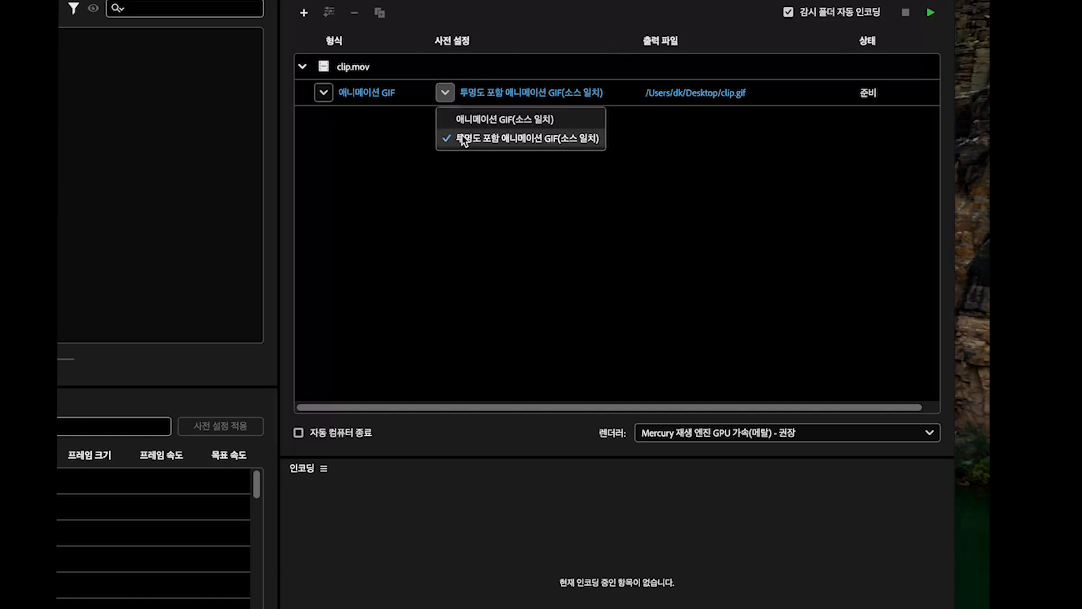
{"action": "left_click", "coordinate": [566, 138]}
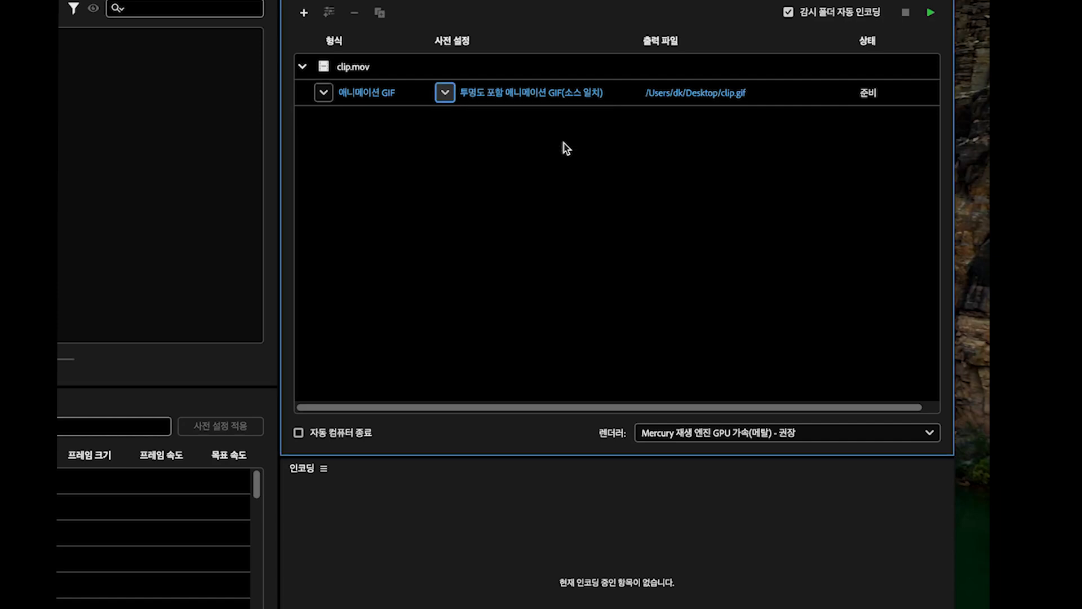
Review the dimensions and frame rate in clip.mov's export settings and accept them as they are
{"action": "left_click", "coordinate": [543, 93]}
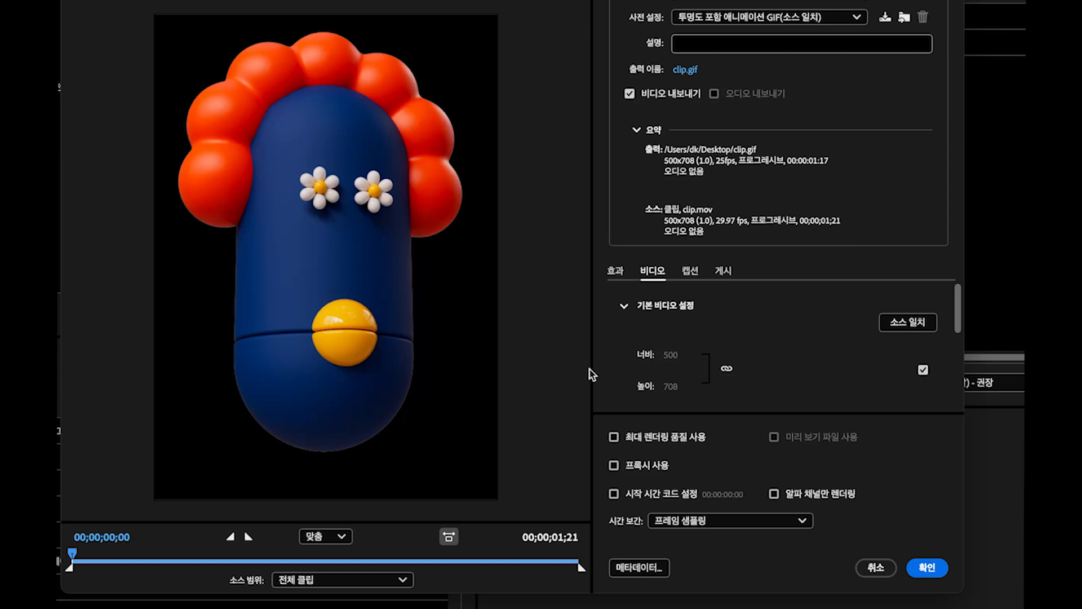
{"action": "scroll", "coordinate": [797, 366], "scroll_direction": "down", "scroll_amount": 3}
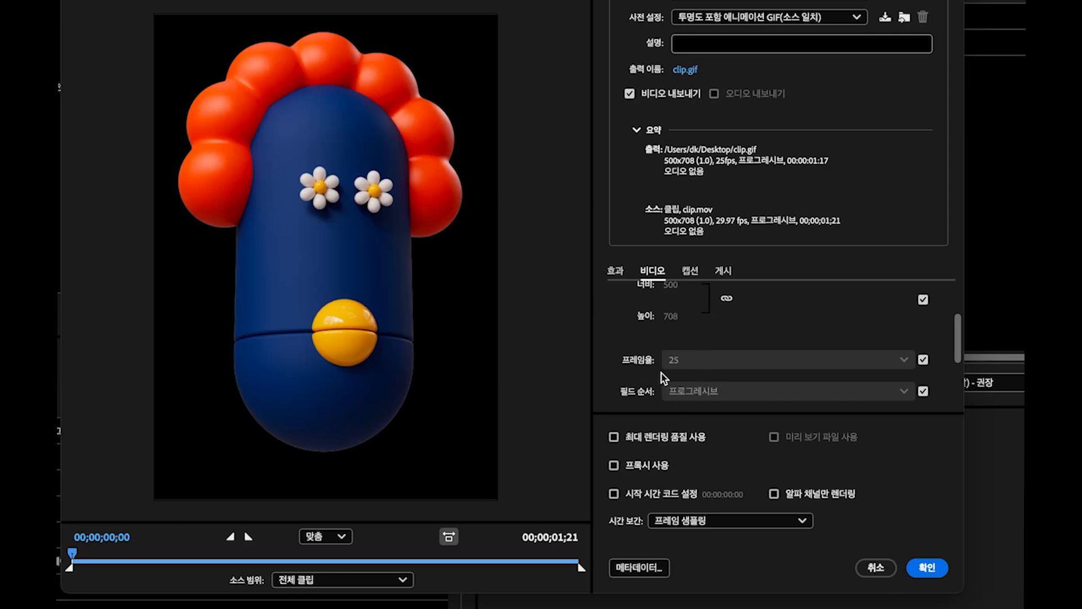
{"action": "left_click", "coordinate": [940, 569]}
Name the output file 미디어인코더 on the desktop and start encoding the queue
{"action": "left_click", "coordinate": [888, 151]}
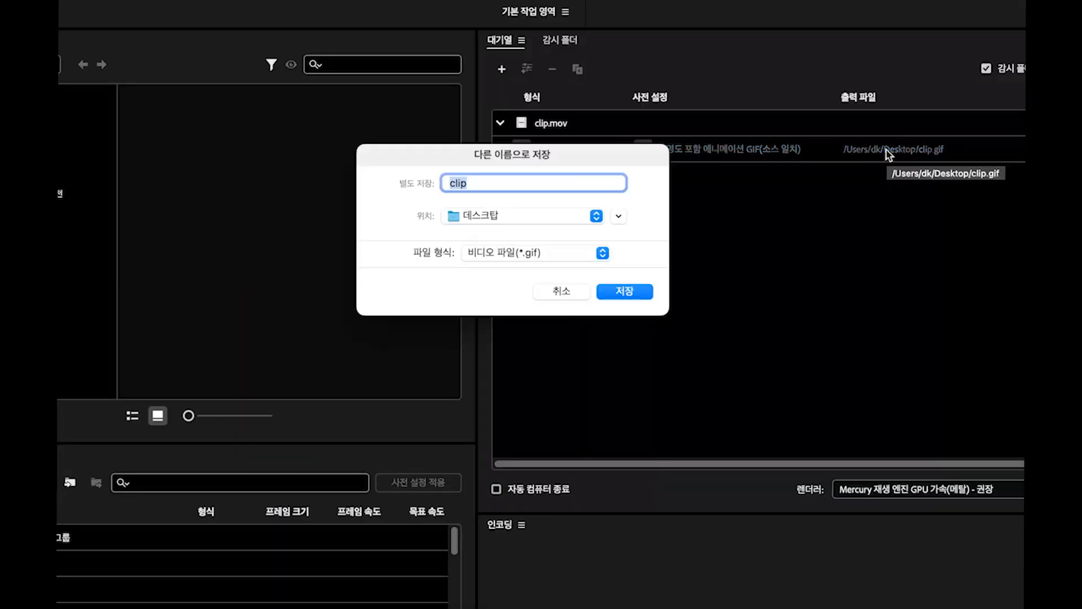
{"action": "type", "text": "미디어인코더"}
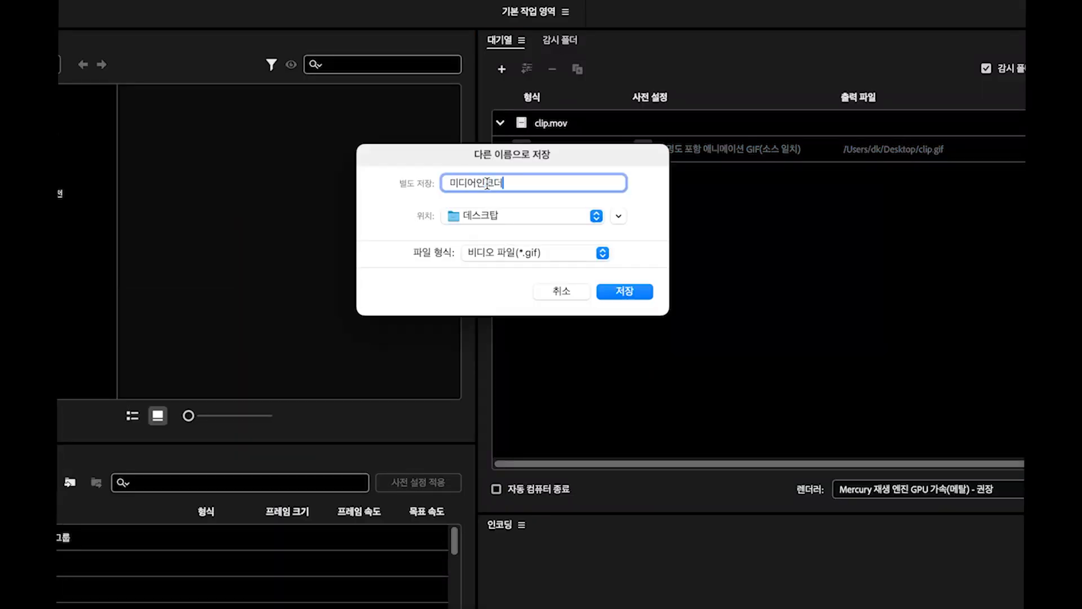
{"action": "left_click", "coordinate": [619, 289]}
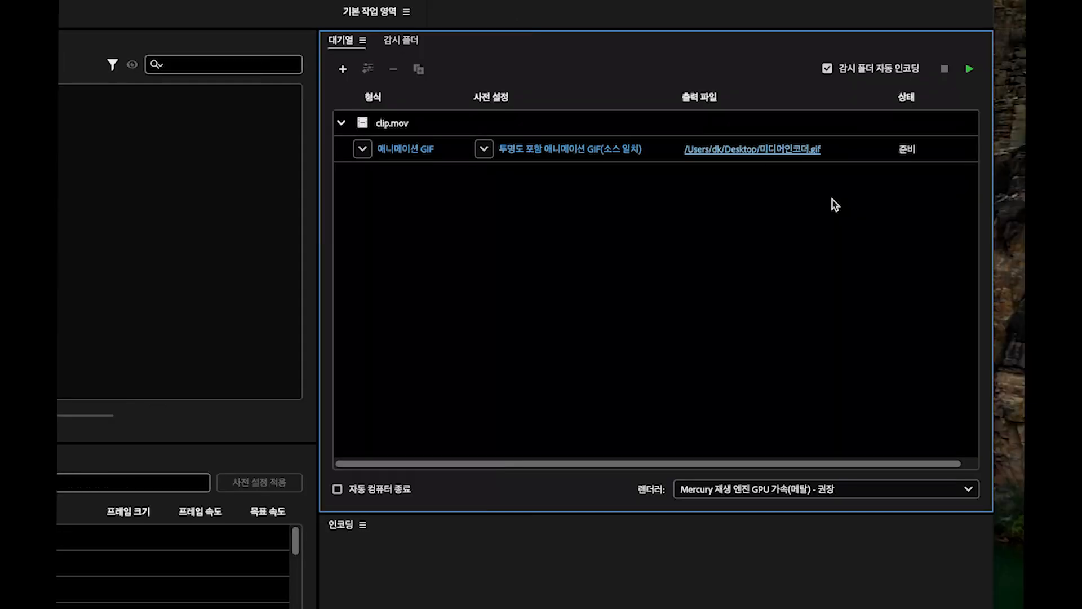
{"action": "left_click", "coordinate": [963, 68]}
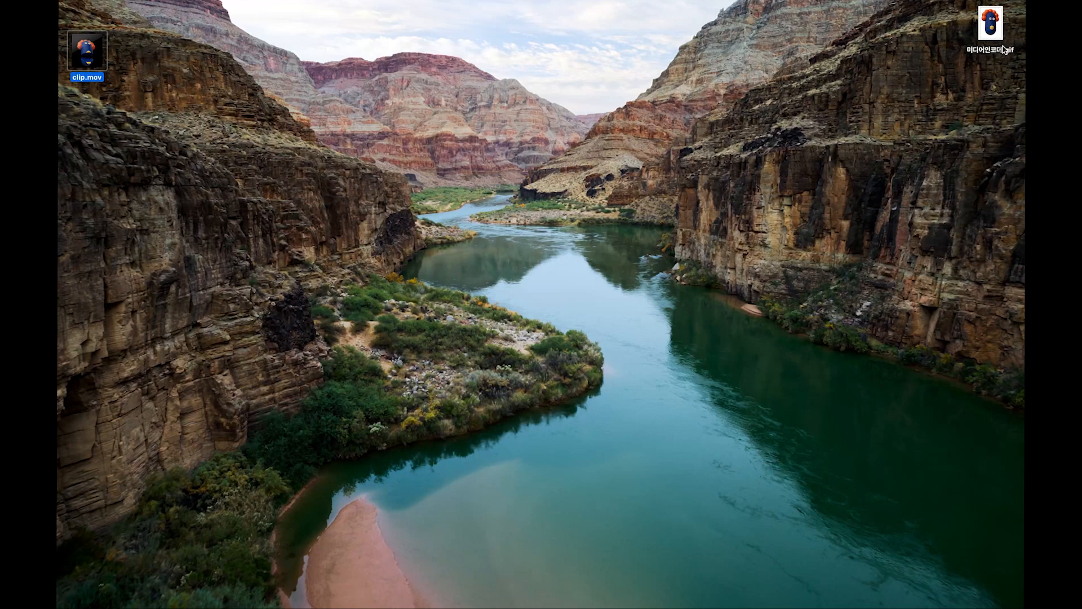
Show the file information of the exported 미디어인코더.gif on the desktop
{"action": "left_click", "coordinate": [1000, 52]}
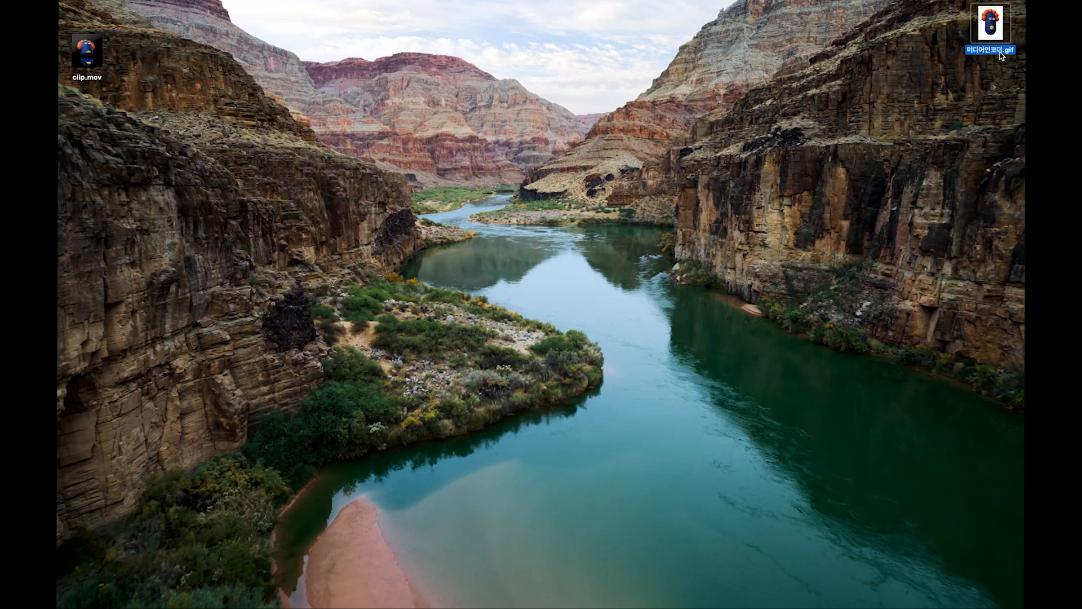
{"action": "right_click", "coordinate": [1002, 56]}
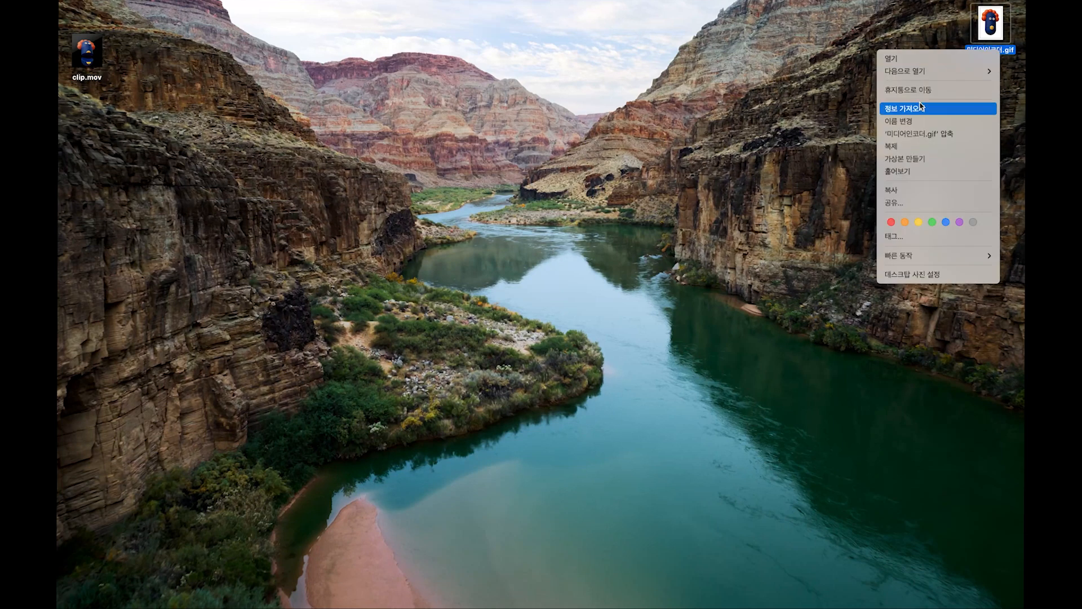
{"action": "left_click", "coordinate": [921, 107]}
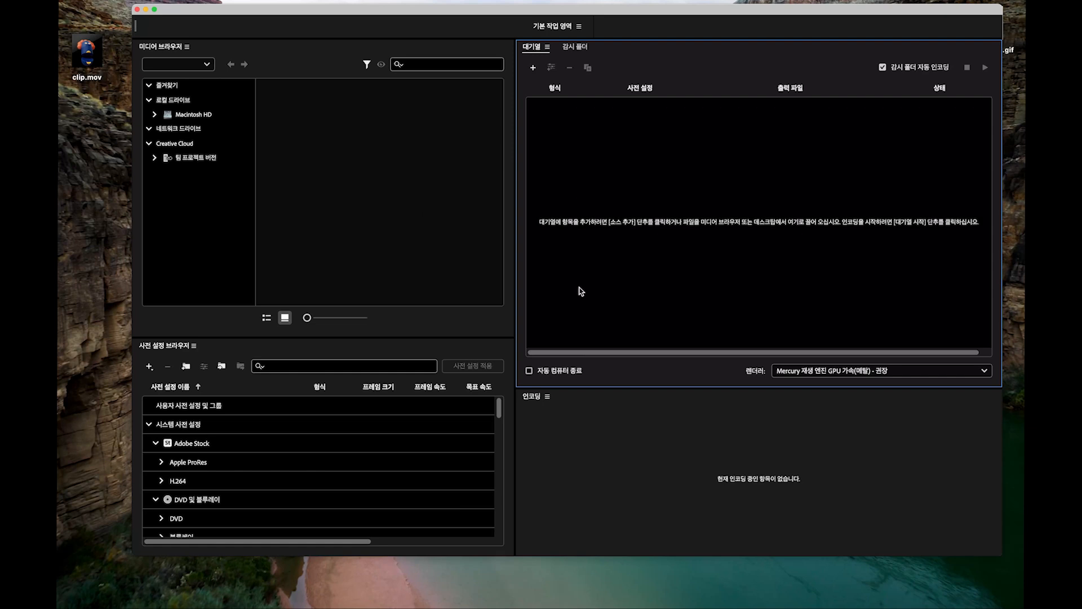
Close the Media Encoder window
{"action": "left_click", "coordinate": [339, 244]}
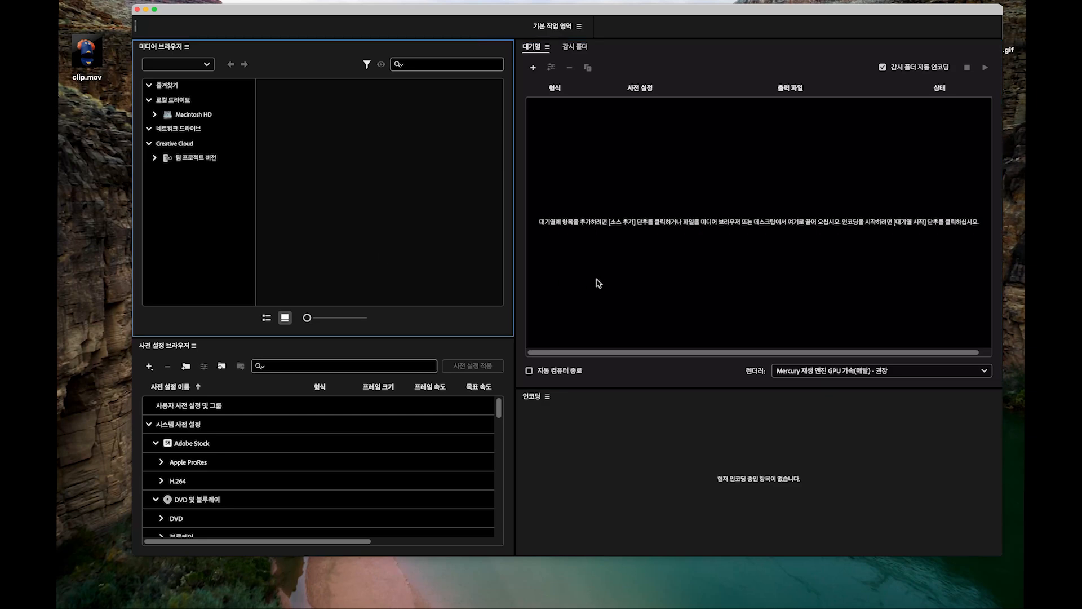
{"action": "left_click", "coordinate": [602, 284]}
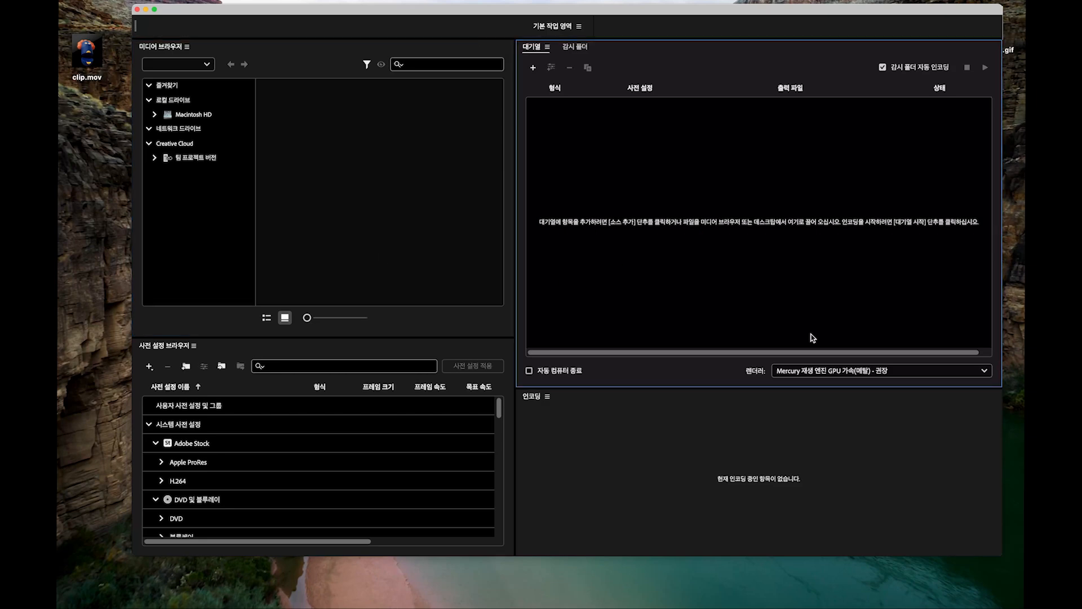
{"action": "left_click", "coordinate": [137, 9]}
Check the file information of 미디어인코더.gif once more
{"action": "left_click", "coordinate": [988, 51]}
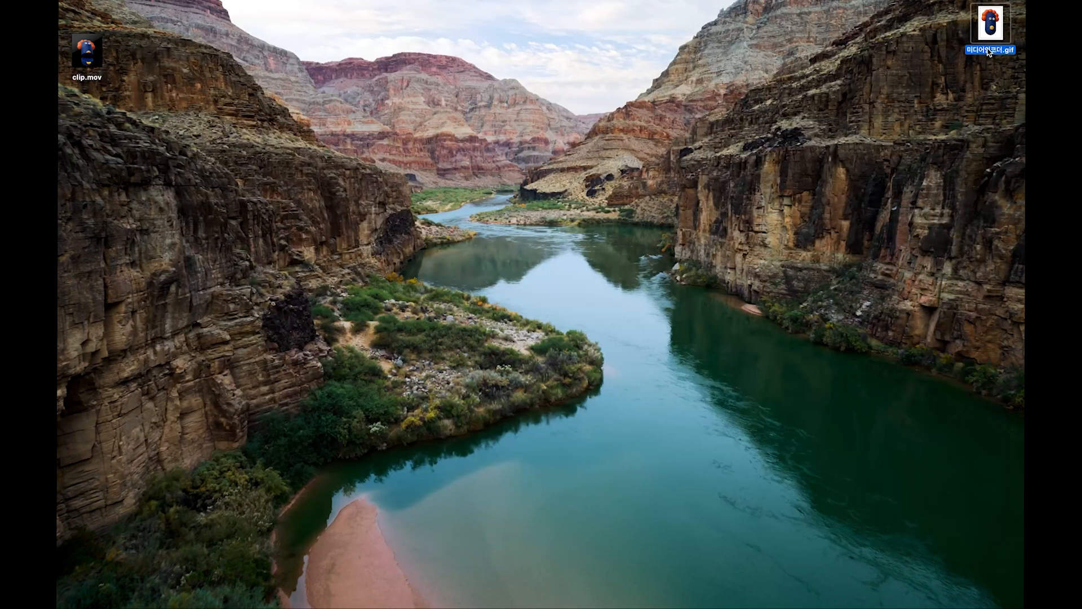
{"action": "right_click", "coordinate": [988, 52]}
{"action": "left_click", "coordinate": [980, 105]}
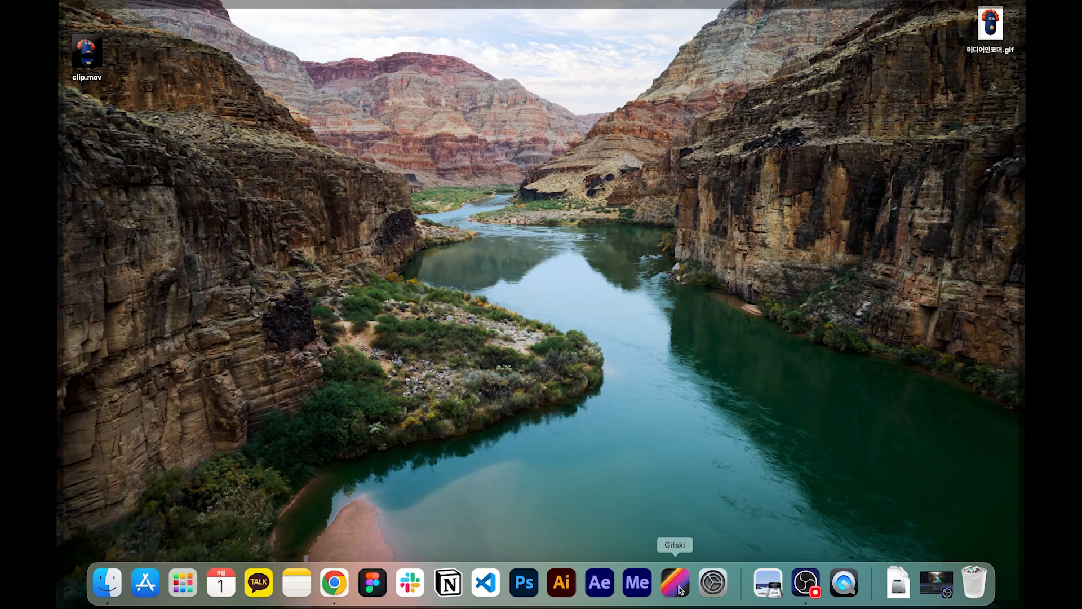
Switch to Gifski, load clip.mov and convert it to a forever-looping GIF at the original 500 × 708 size and 25 FPS
{"action": "left_click", "coordinate": [678, 583]}
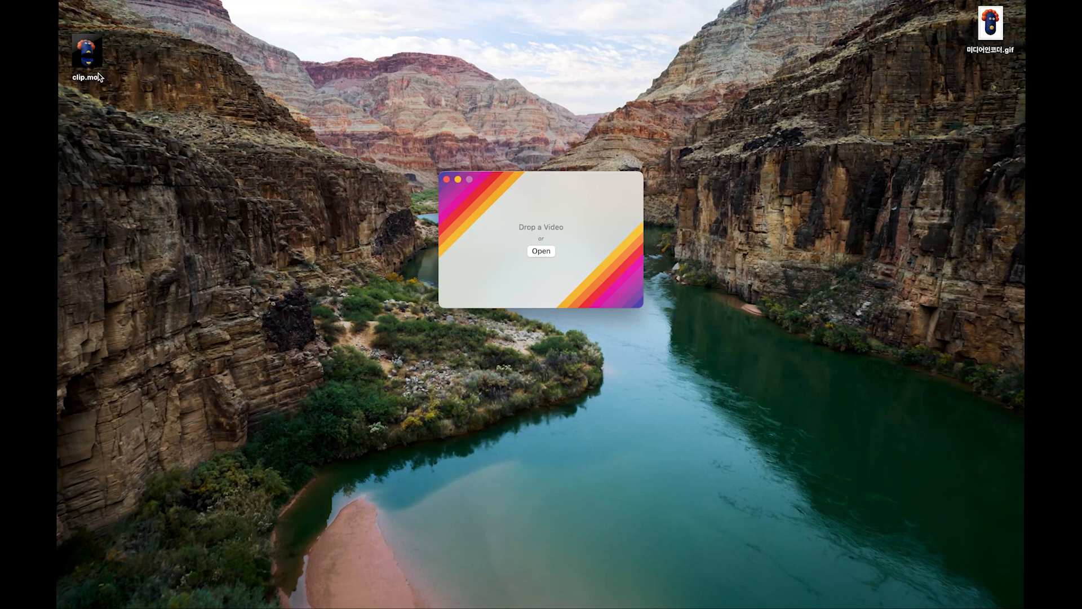
{"action": "left_click_drag", "start_coordinate": [87, 62], "coordinate": [490, 248]}
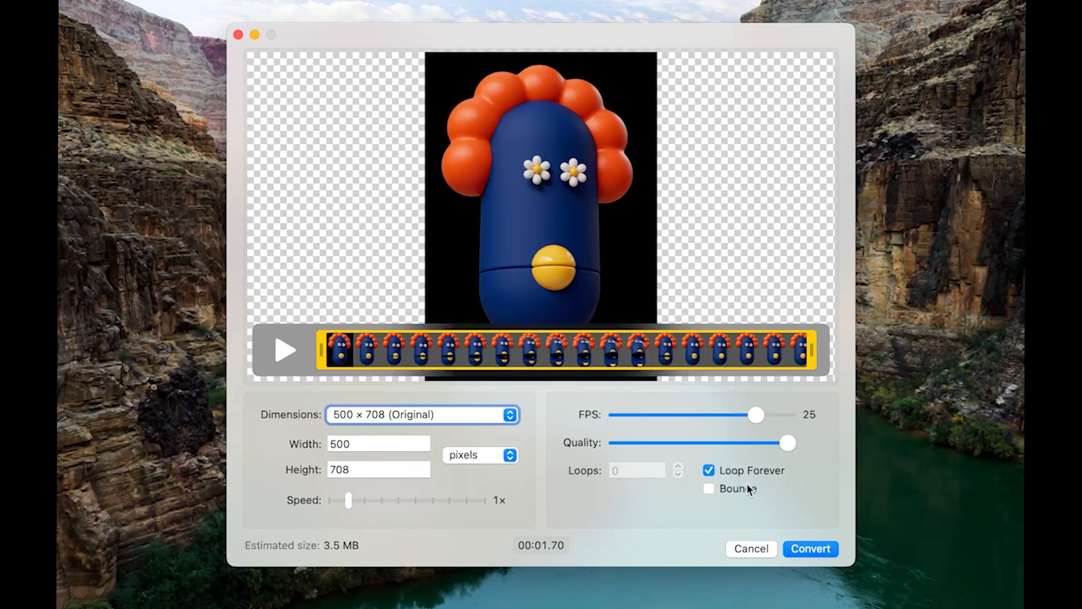
{"action": "left_click", "coordinate": [804, 551]}
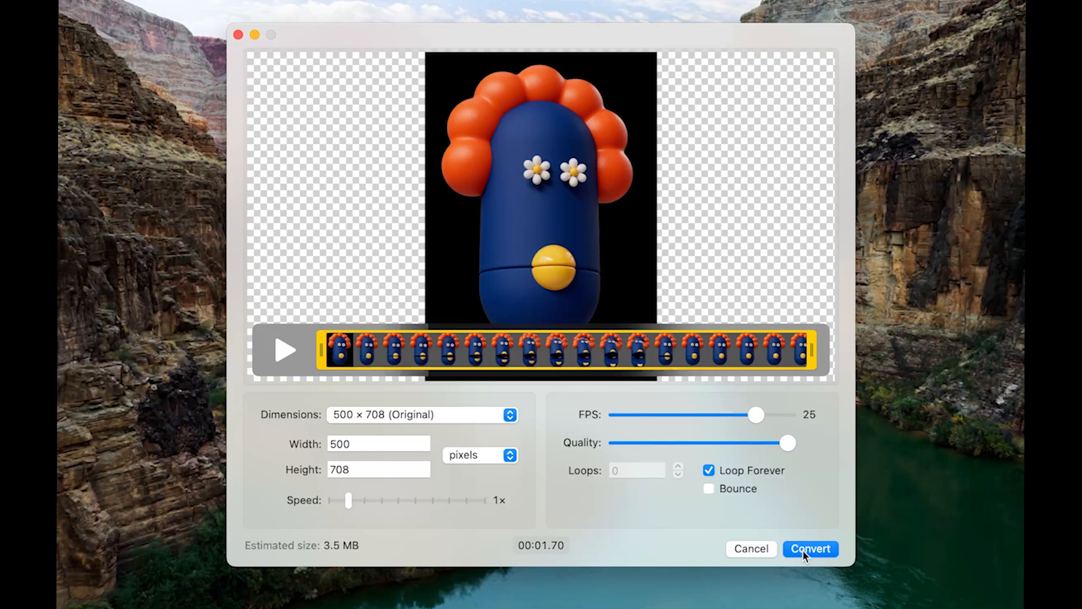
{"action": "left_click", "coordinate": [803, 550]}
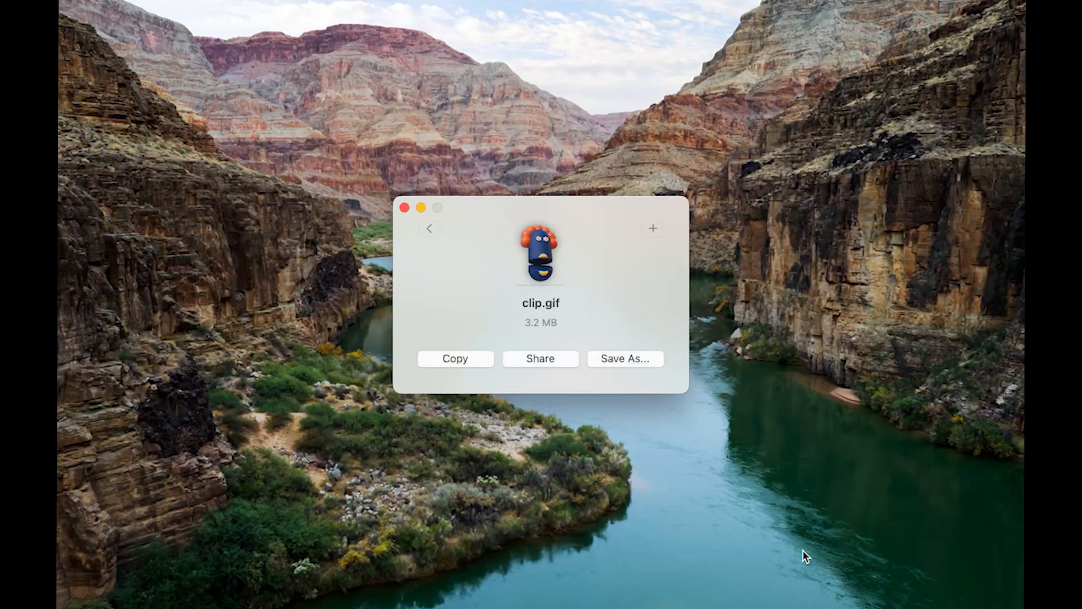
Save the converted GIF to the Desktop under the name gifski
{"action": "left_click", "coordinate": [638, 366]}
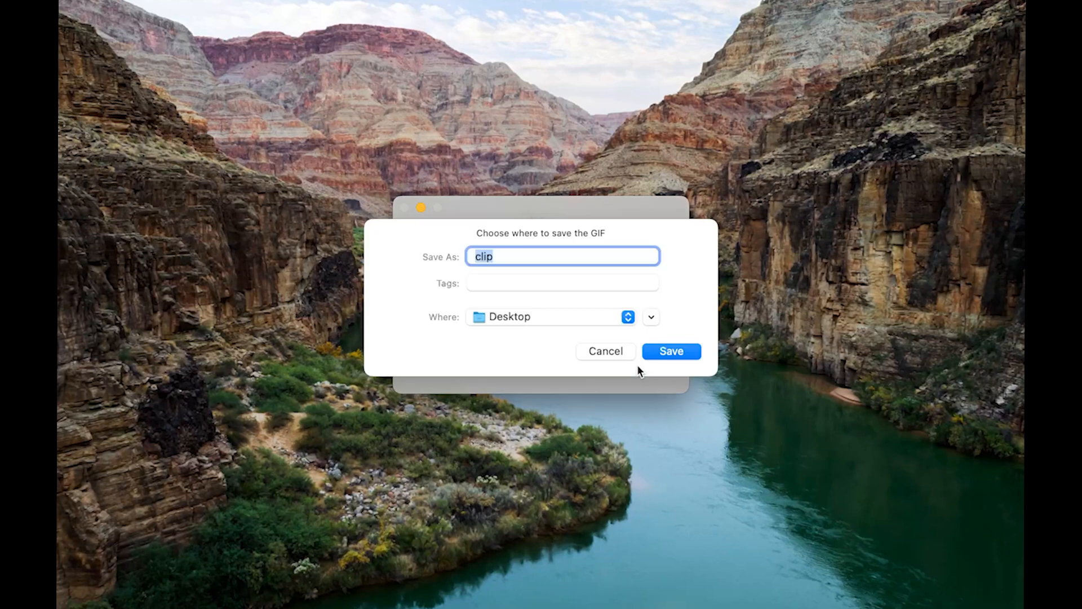
{"action": "key", "text": "BackSpace"}
{"action": "type", "text": "gifski"}
{"action": "left_click", "coordinate": [679, 351]}
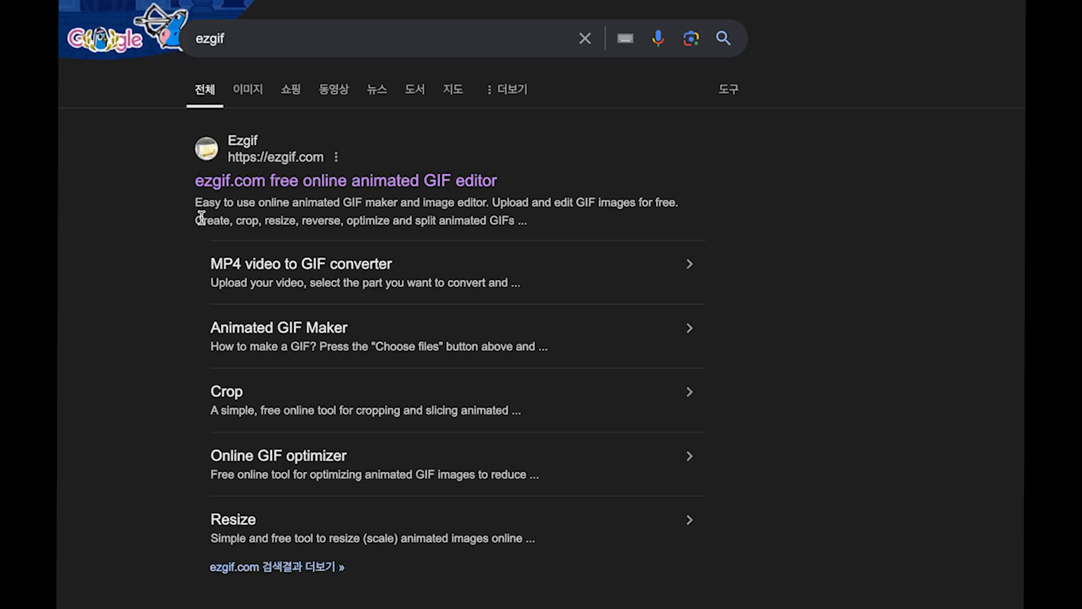
Switch to the Ezgif website in the browser and supply clip.mov to its Video to GIF converter for upload
{"action": "left_click", "coordinate": [297, 190]}
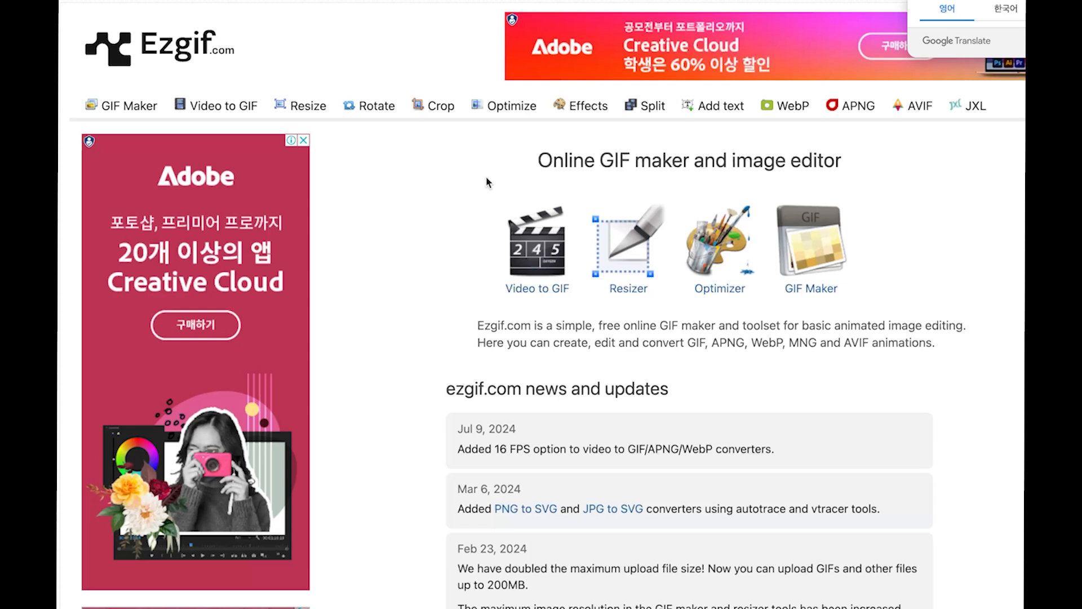
{"action": "left_click", "coordinate": [229, 108]}
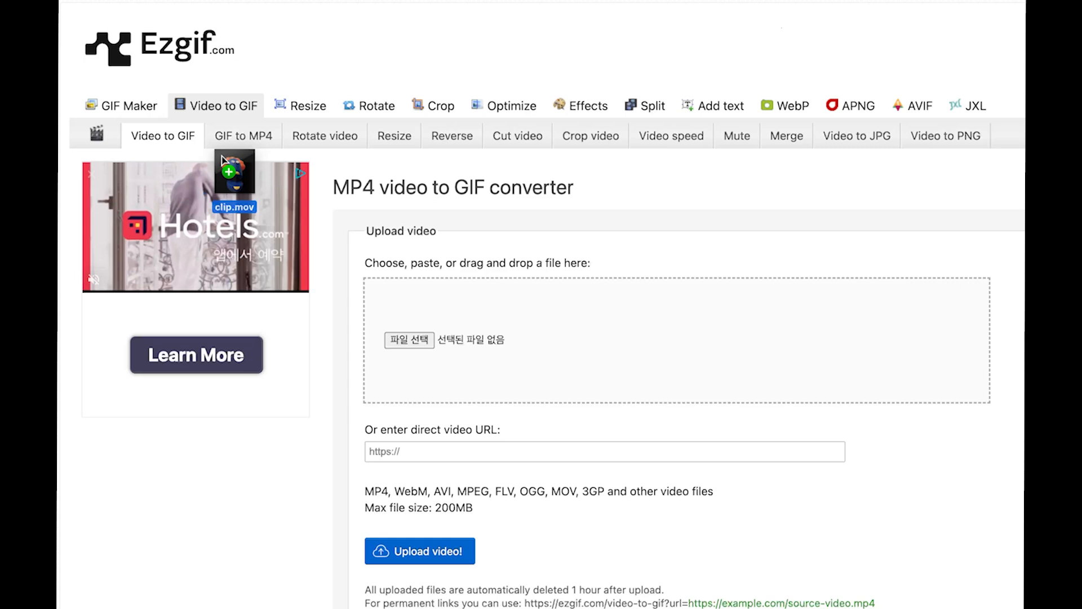
{"action": "left_click_drag", "start_coordinate": [224, 164], "coordinate": [466, 313]}
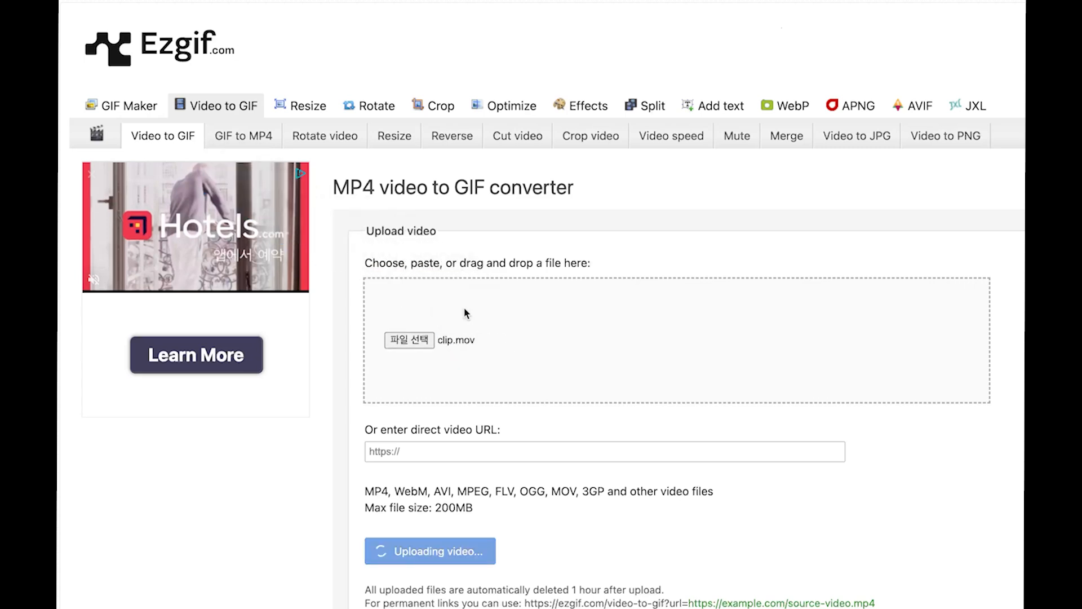
{"action": "scroll", "coordinate": [466, 313], "scroll_direction": "down", "scroll_amount": 2}
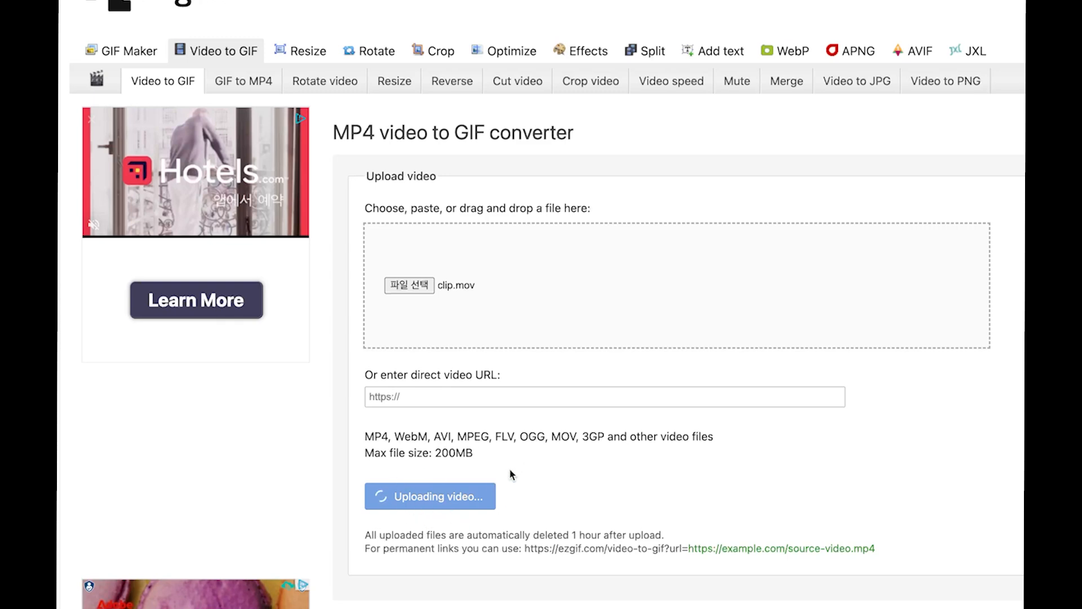
{"action": "scroll", "coordinate": [511, 470], "scroll_direction": "down", "scroll_amount": 4}
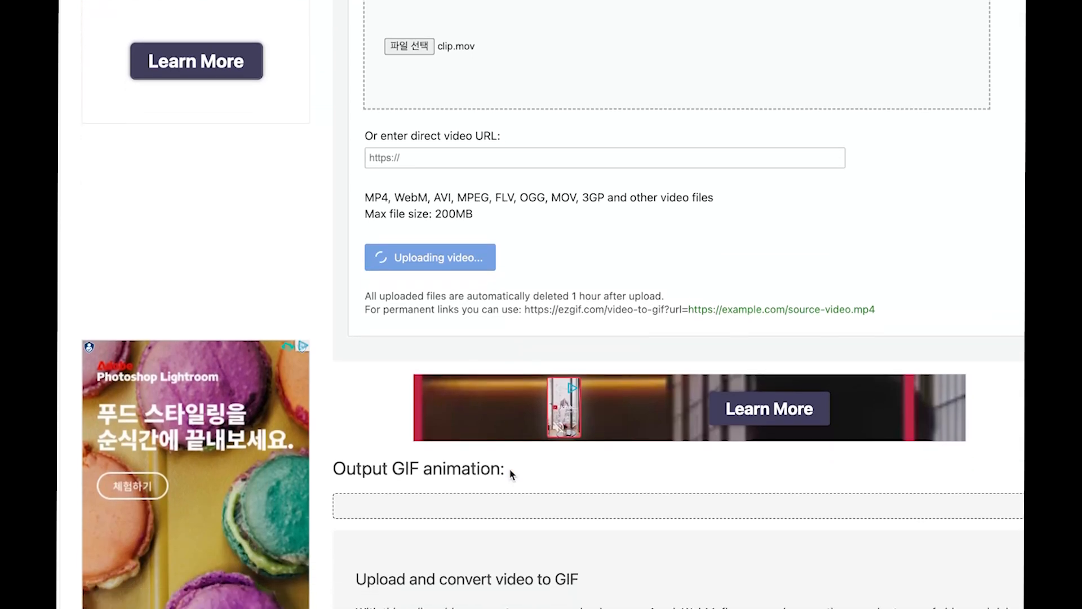
{"action": "scroll", "coordinate": [509, 468], "scroll_direction": "up", "scroll_amount": 5}
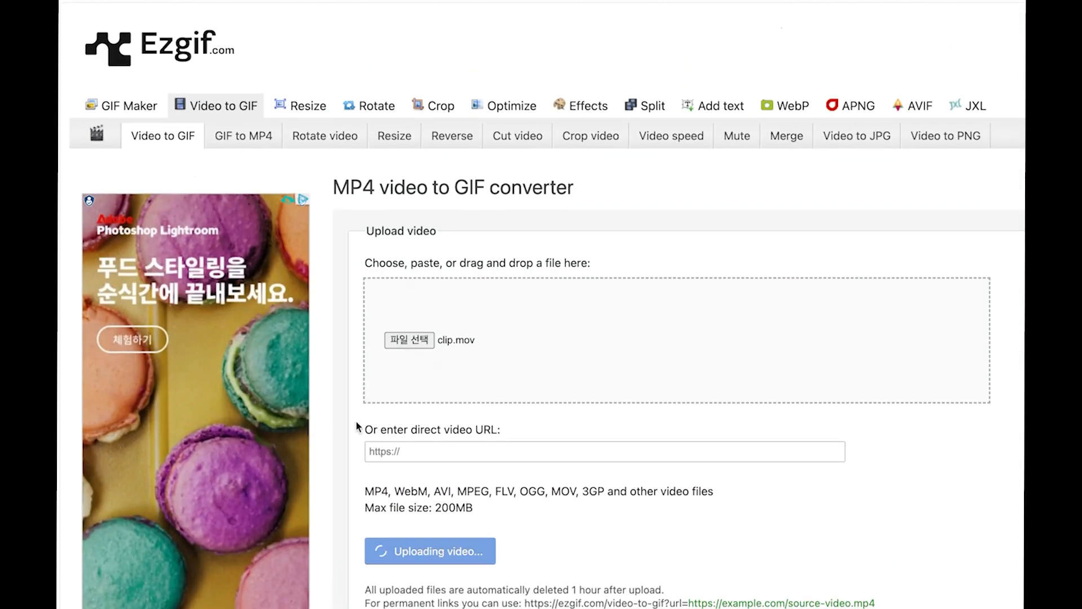
{"action": "scroll", "coordinate": [357, 426], "scroll_direction": "down", "scroll_amount": 15}
{"action": "scroll", "coordinate": [357, 427], "scroll_direction": "up", "scroll_amount": 8}
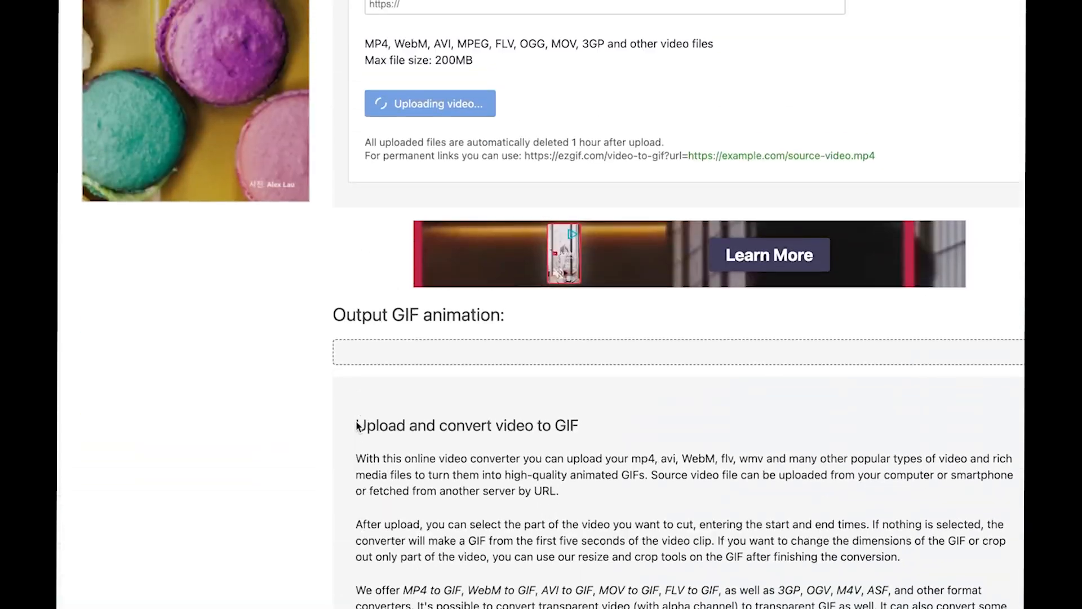
{"action": "scroll", "coordinate": [357, 427], "scroll_direction": "up", "scroll_amount": 7}
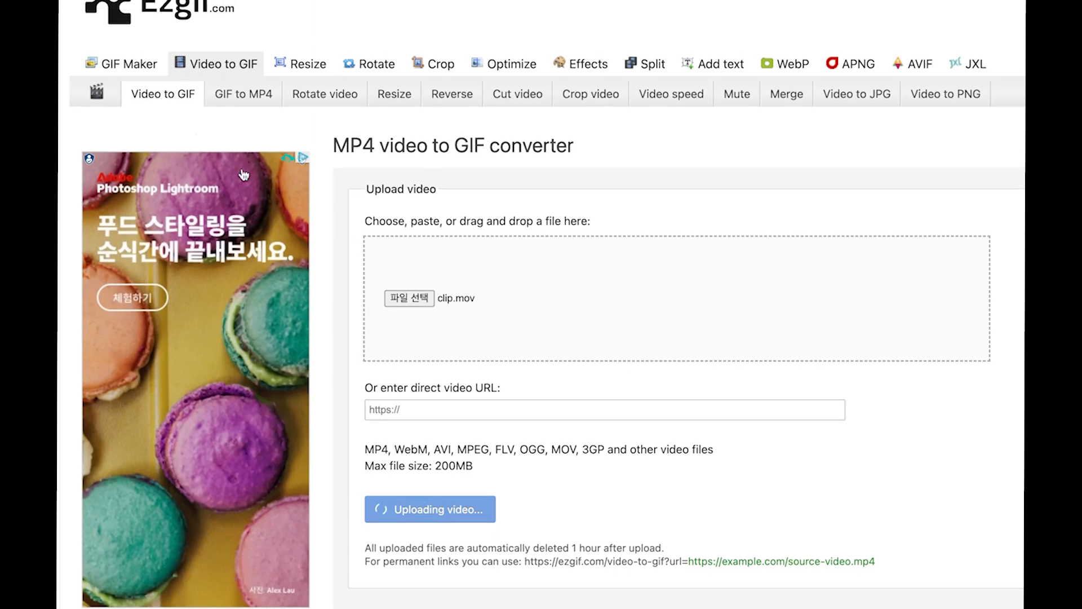
{"action": "scroll", "coordinate": [197, 76], "scroll_direction": "up", "scroll_amount": 1}
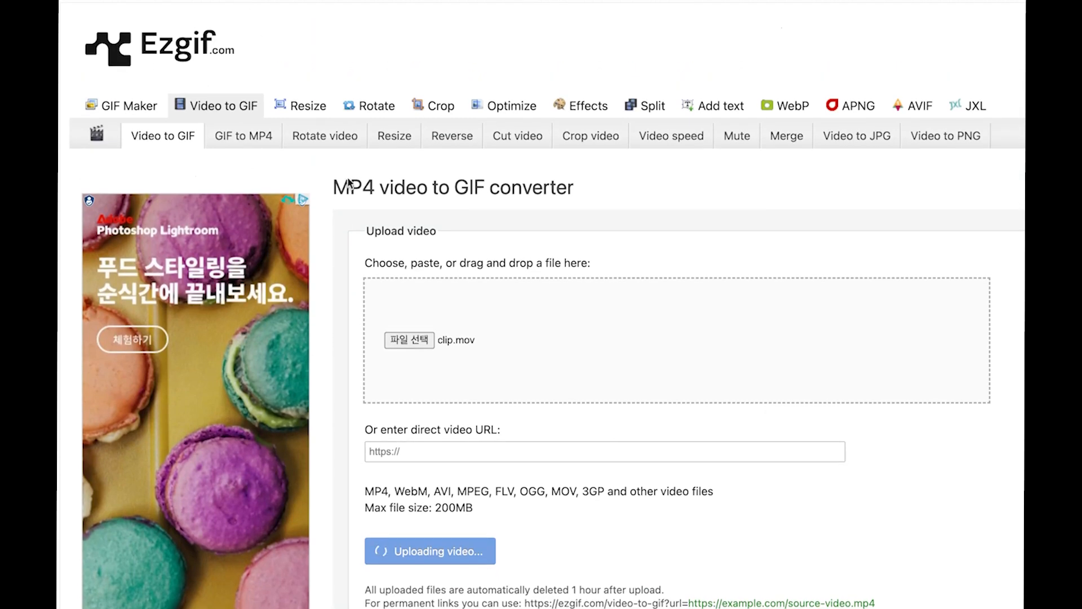
Convert the uploaded clip.mov to a GIF at a frame rate of 25 FPS, keeping the original size and the FFMPEG method
{"action": "scroll", "coordinate": [468, 378], "scroll_direction": "down", "scroll_amount": 5}
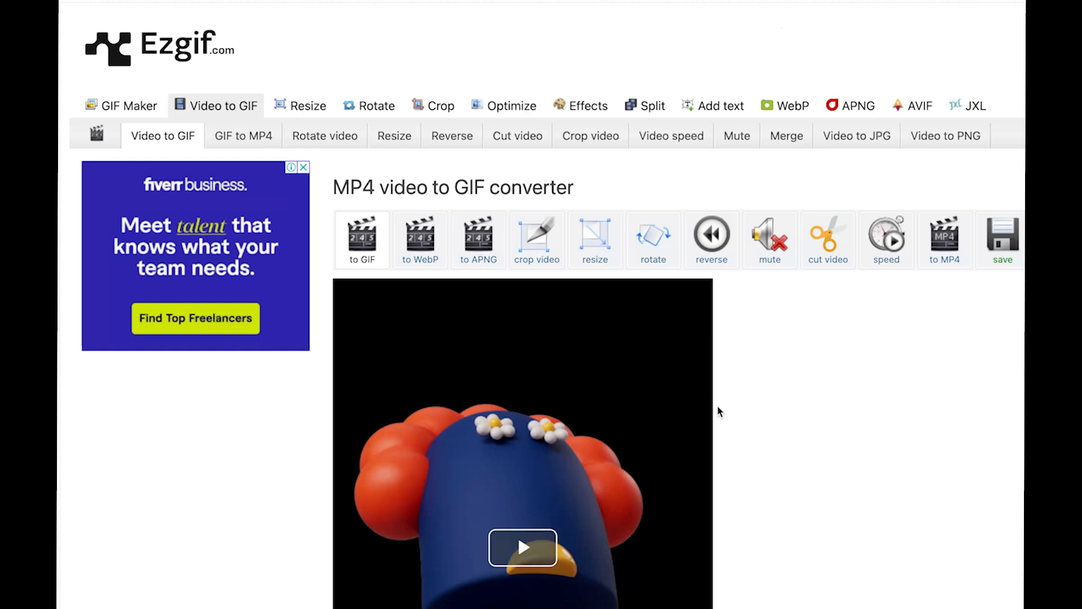
{"action": "scroll", "coordinate": [658, 389], "scroll_direction": "down", "scroll_amount": 10}
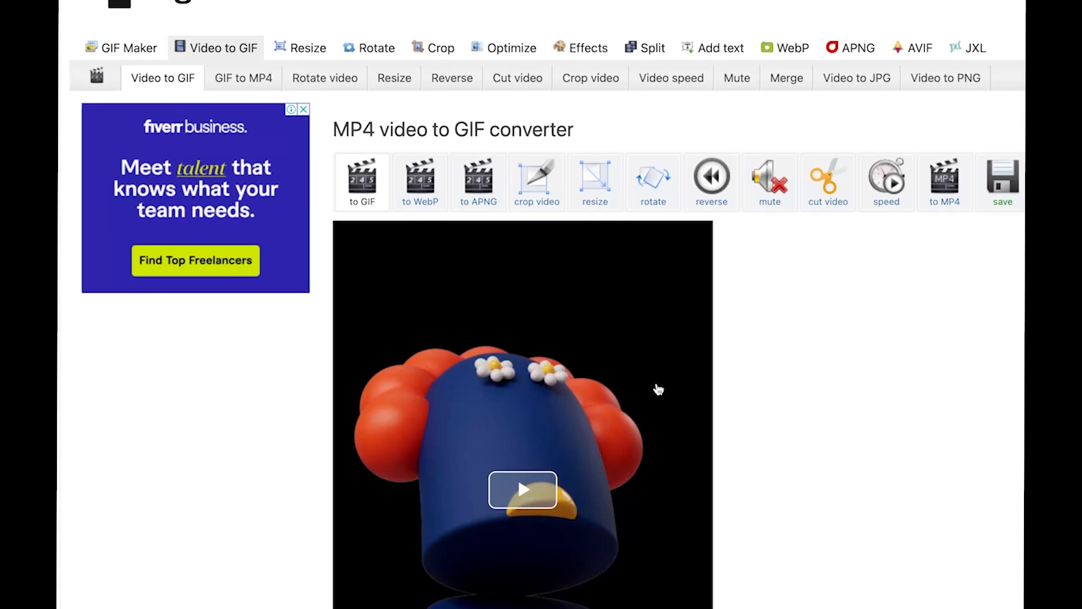
{"action": "scroll", "coordinate": [657, 388], "scroll_direction": "down", "scroll_amount": 1}
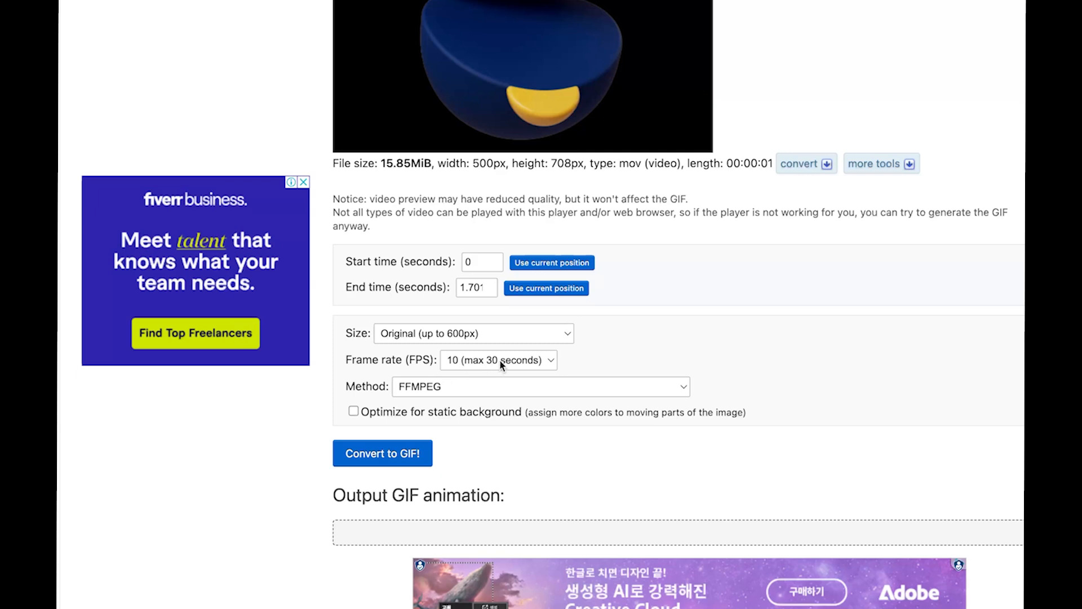
{"action": "left_click", "coordinate": [547, 365]}
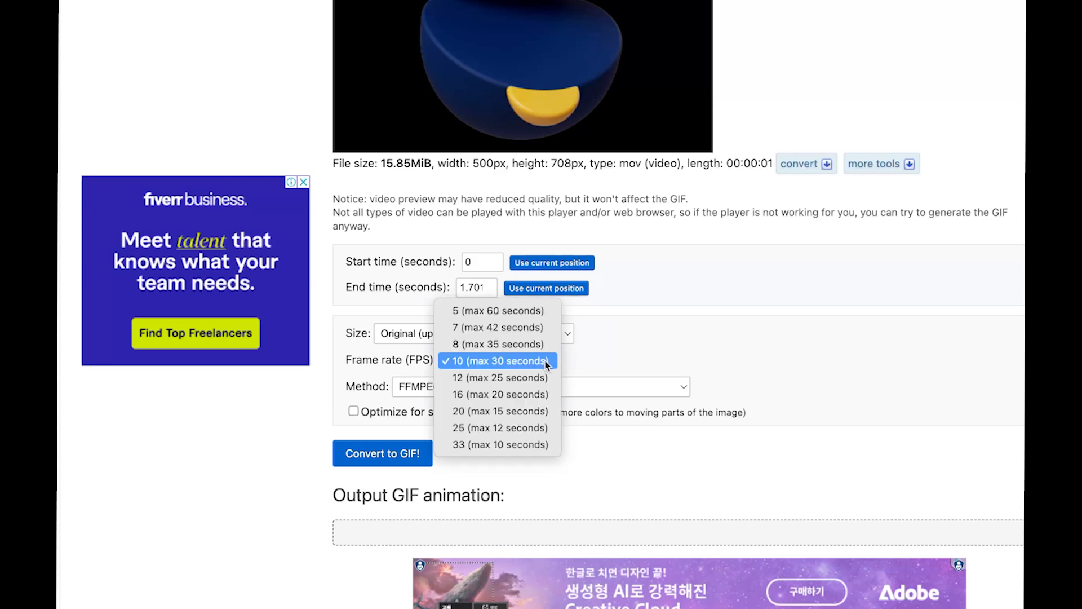
{"action": "left_click", "coordinate": [478, 428]}
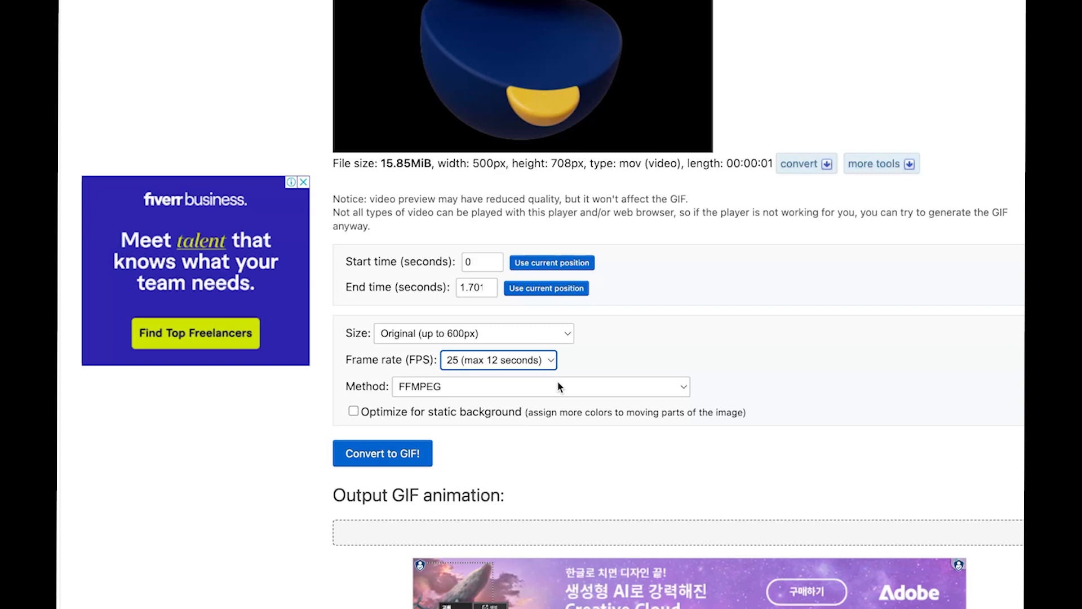
{"action": "left_click", "coordinate": [419, 453]}
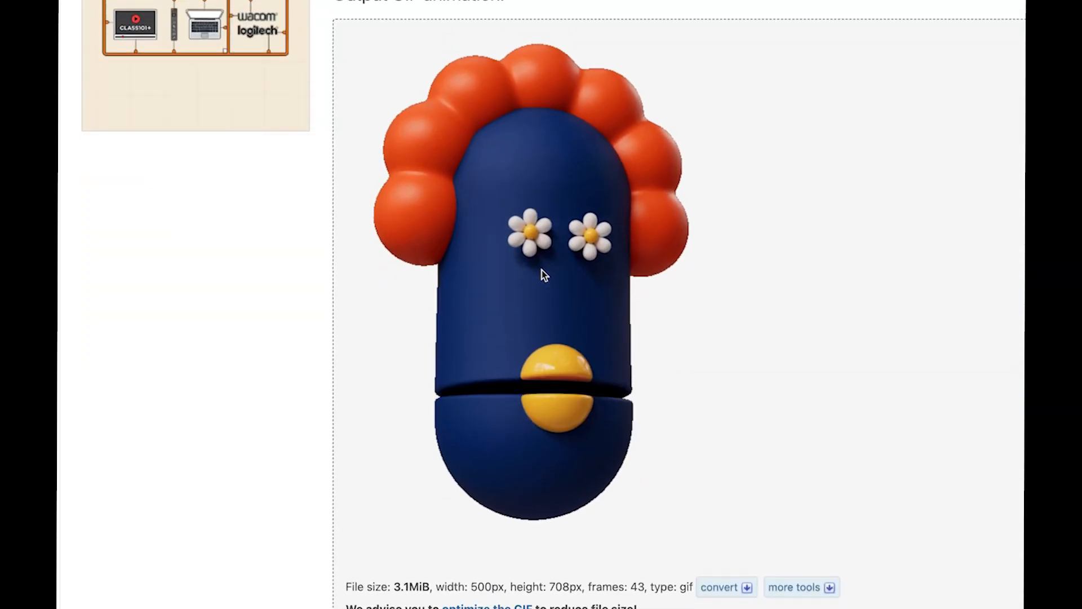
Save the output GIF animation to the Desktop (데스크탑) under the name ezgif
{"action": "scroll", "coordinate": [540, 283], "scroll_direction": "up", "scroll_amount": 1}
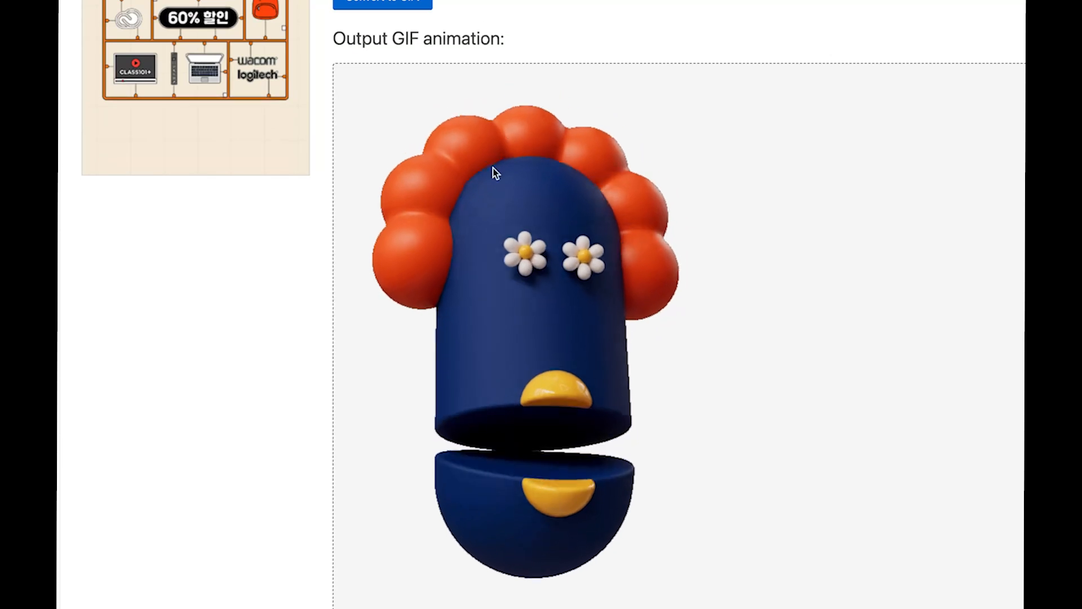
{"action": "right_click", "coordinate": [509, 204]}
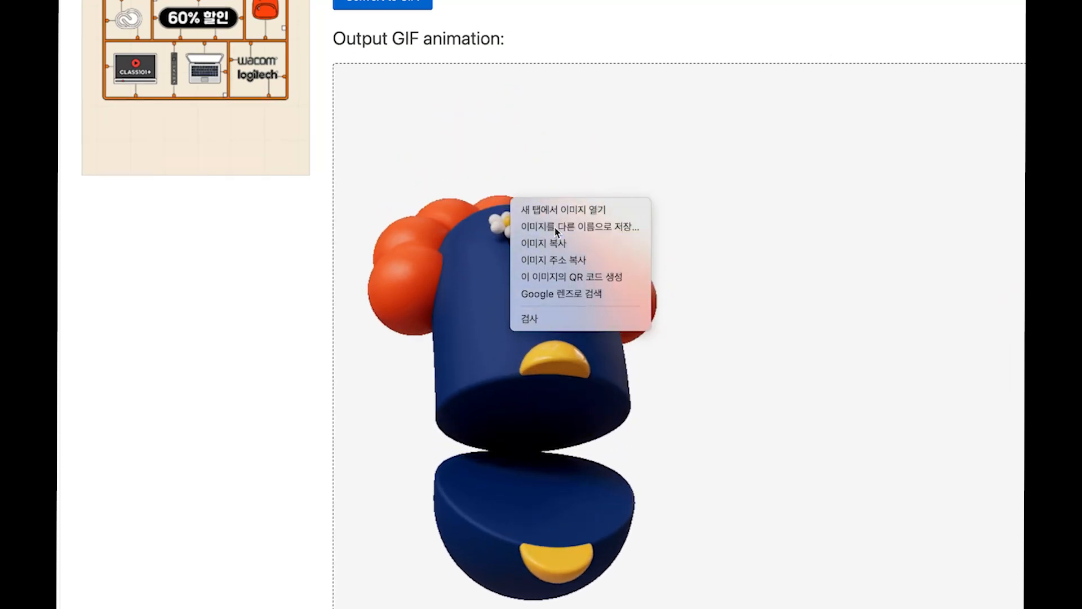
{"action": "left_click", "coordinate": [556, 228]}
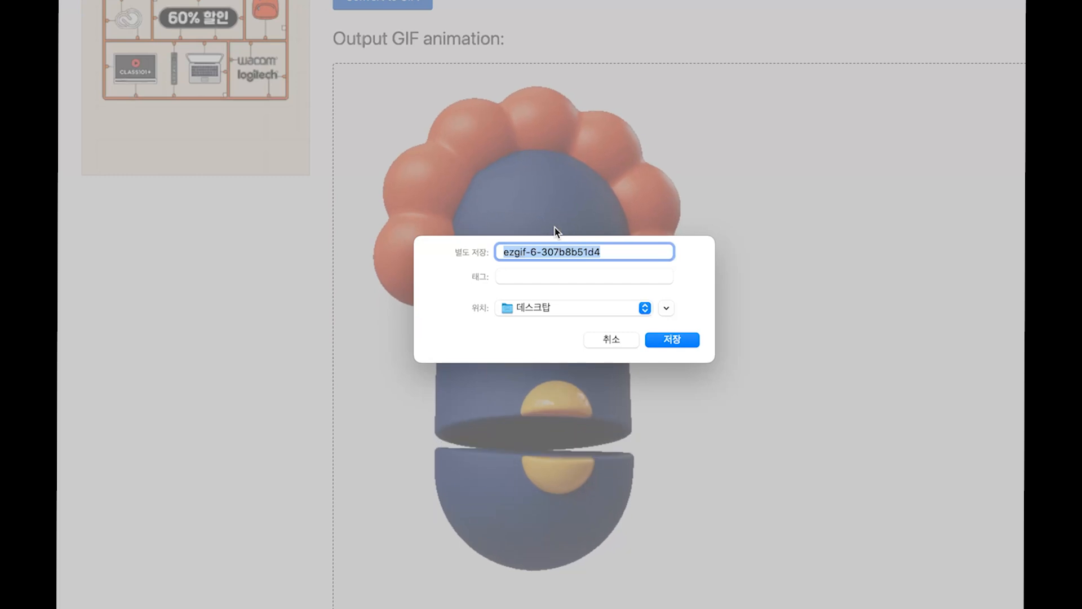
{"action": "type", "text": "ezgi"}
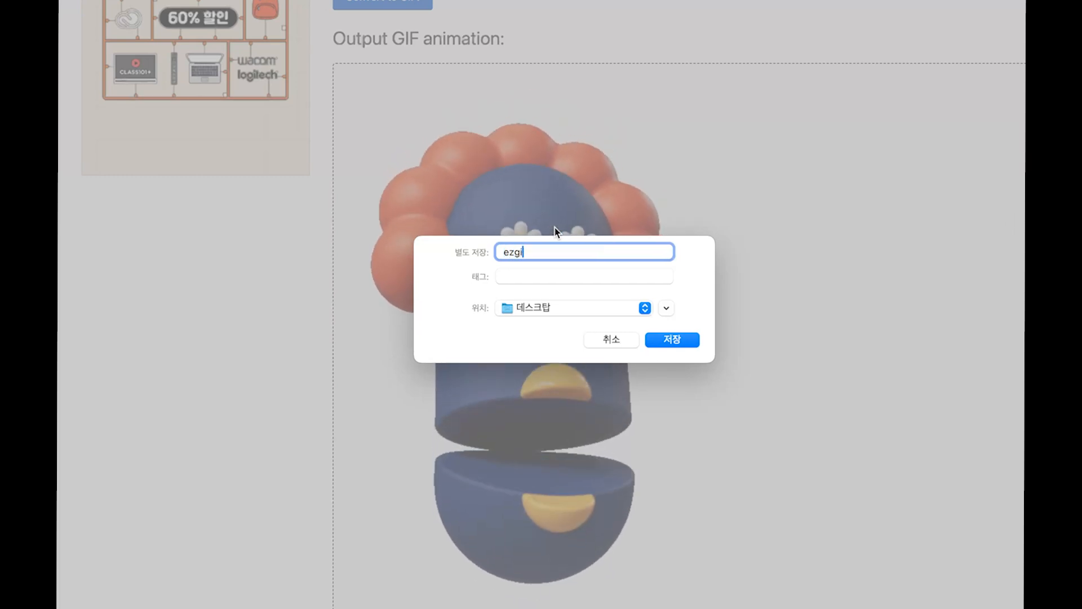
{"action": "type", "text": "f"}
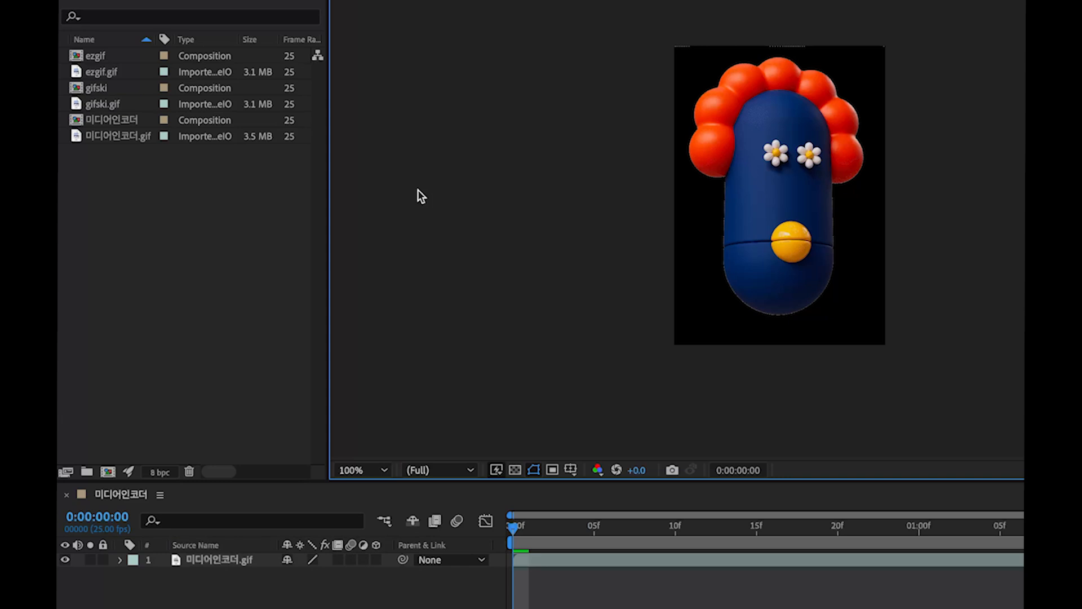
Switch to After Effects and compare the file sizes and frame rates of ezgif.gif, gifski.gif and 미디어인코더.gif, and check their compositions
{"action": "left_click", "coordinate": [104, 71]}
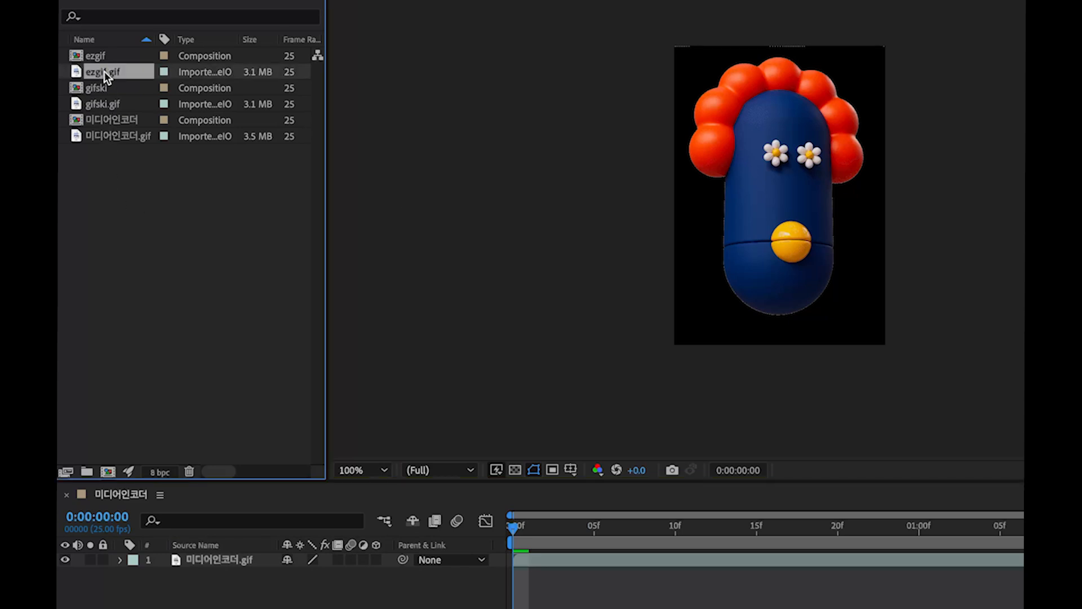
{"action": "left_click", "coordinate": [113, 104]}
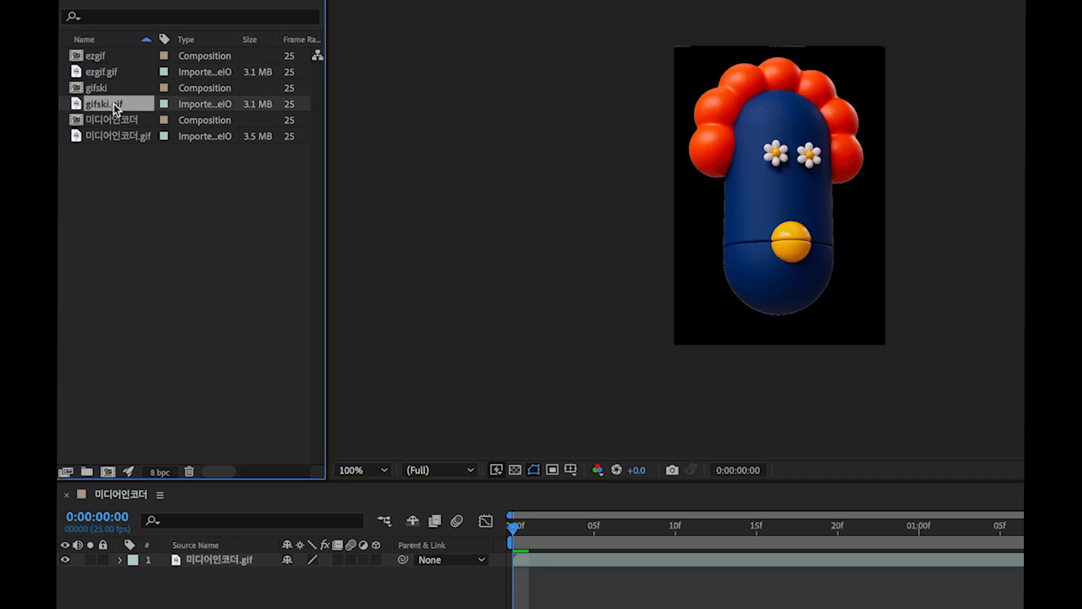
{"action": "left_click", "coordinate": [129, 135]}
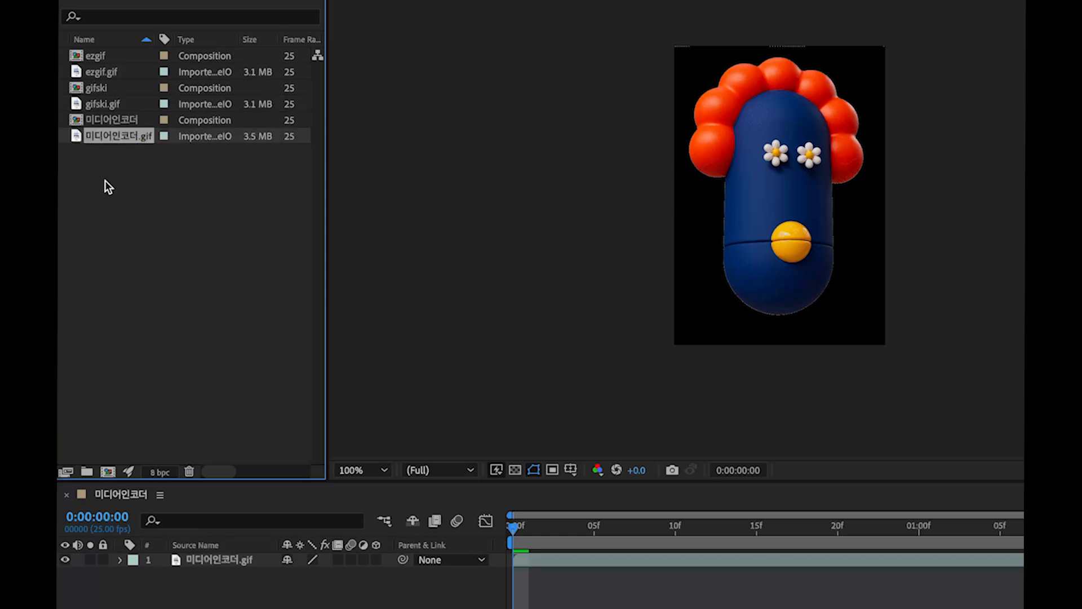
{"action": "left_click", "coordinate": [110, 116]}
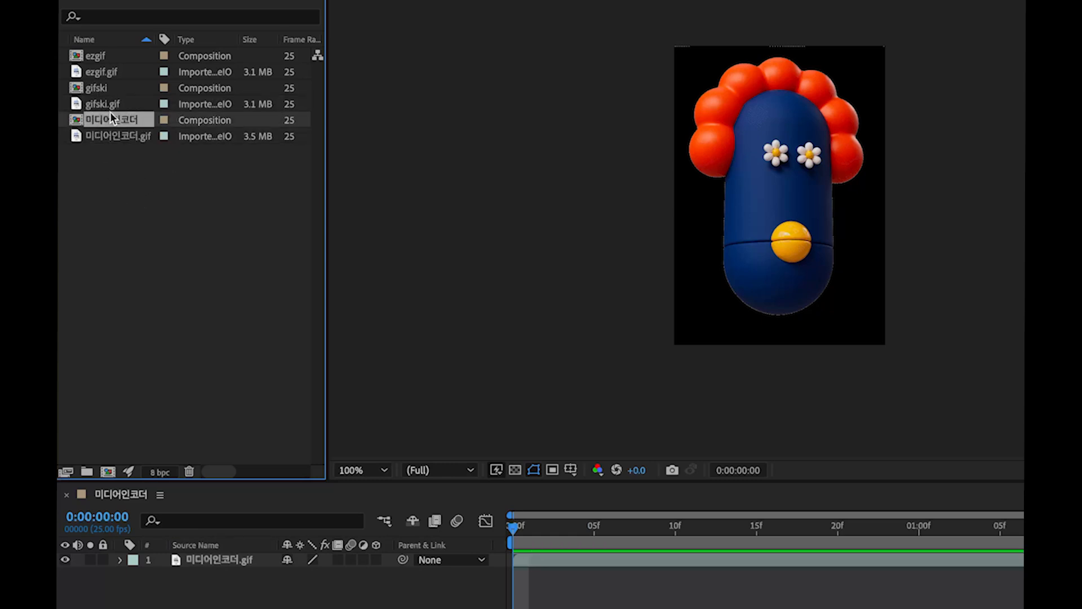
{"action": "left_click", "coordinate": [104, 90]}
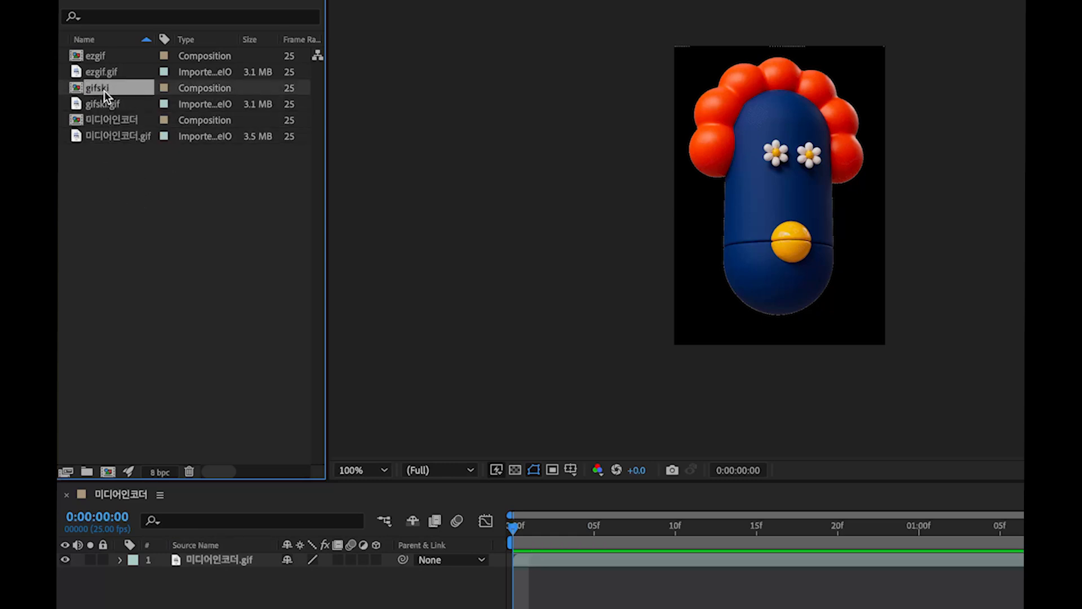
{"action": "left_click", "coordinate": [103, 56]}
{"action": "left_click", "coordinate": [190, 202]}
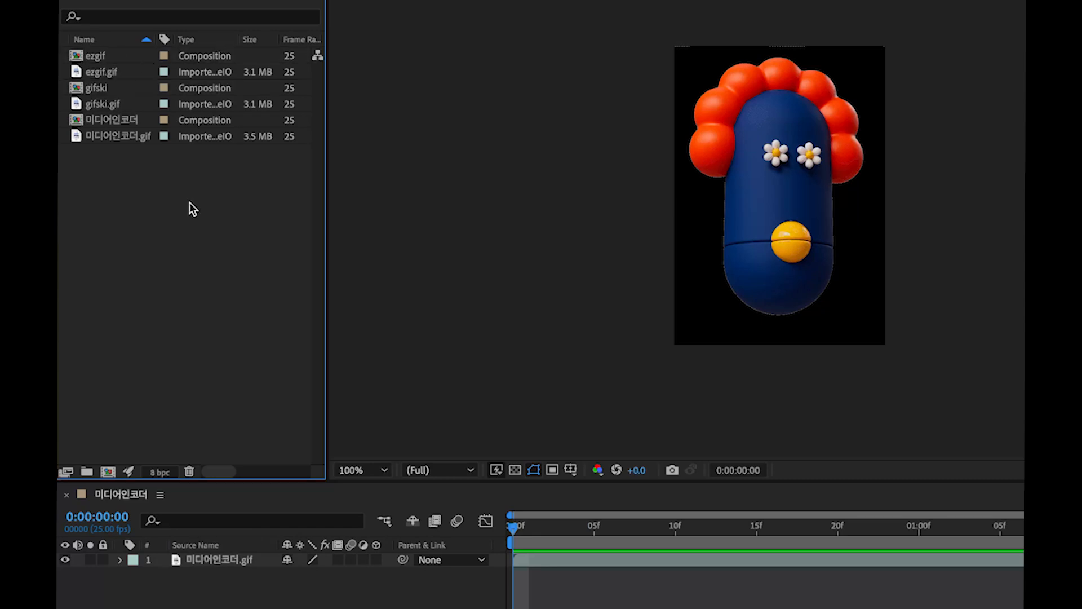
{"action": "left_click", "coordinate": [88, 137]}
{"action": "left_click", "coordinate": [97, 103]}
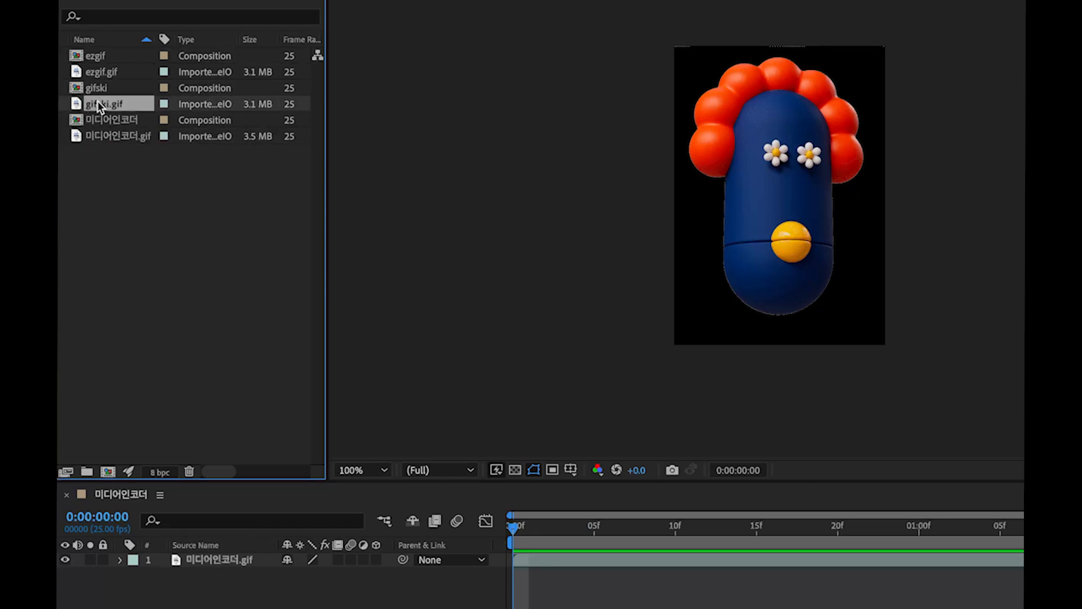
{"action": "left_click", "coordinate": [100, 72]}
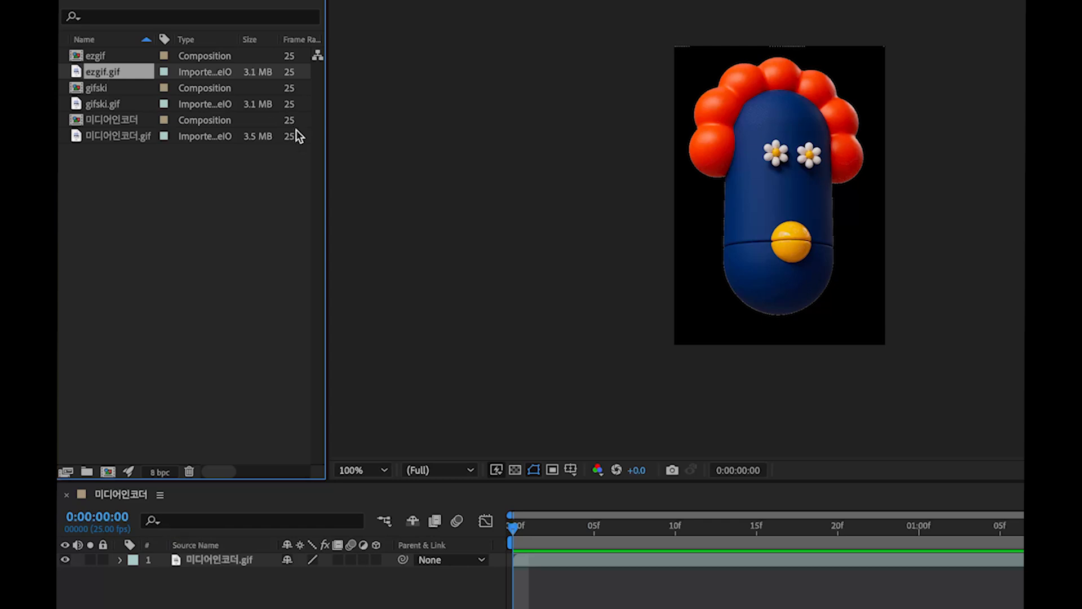
{"action": "left_click", "coordinate": [142, 138]}
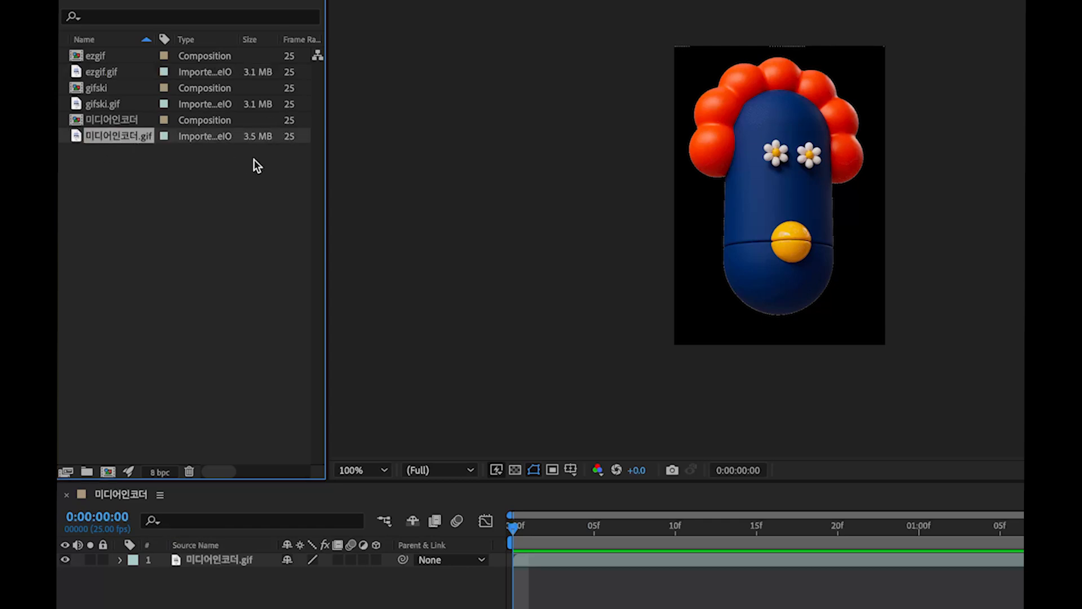
{"action": "left_click", "coordinate": [113, 104]}
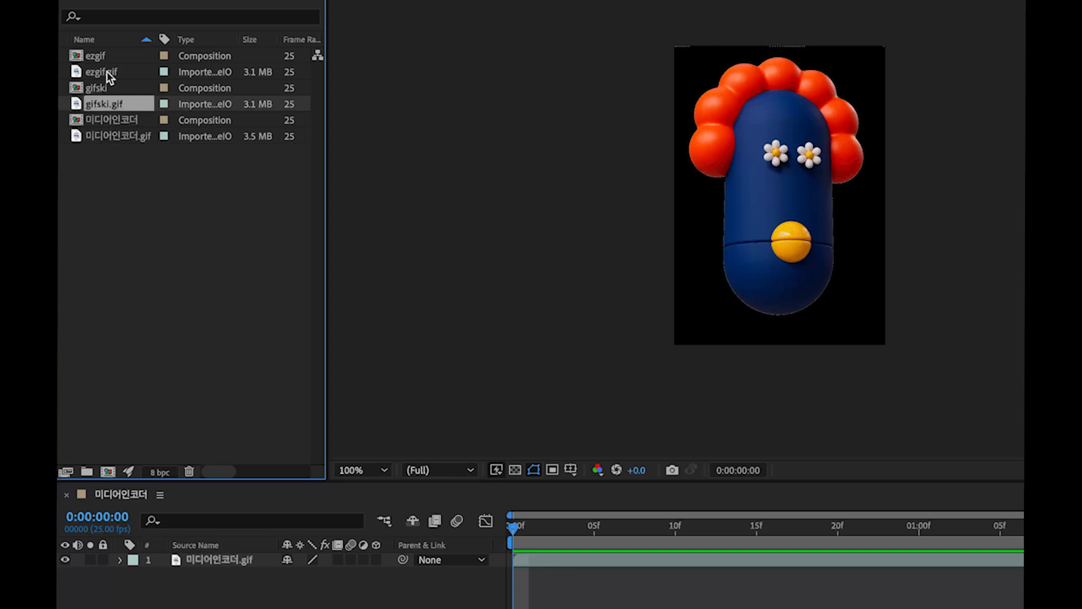
{"action": "left_click", "coordinate": [106, 72]}
{"action": "left_click", "coordinate": [105, 107]}
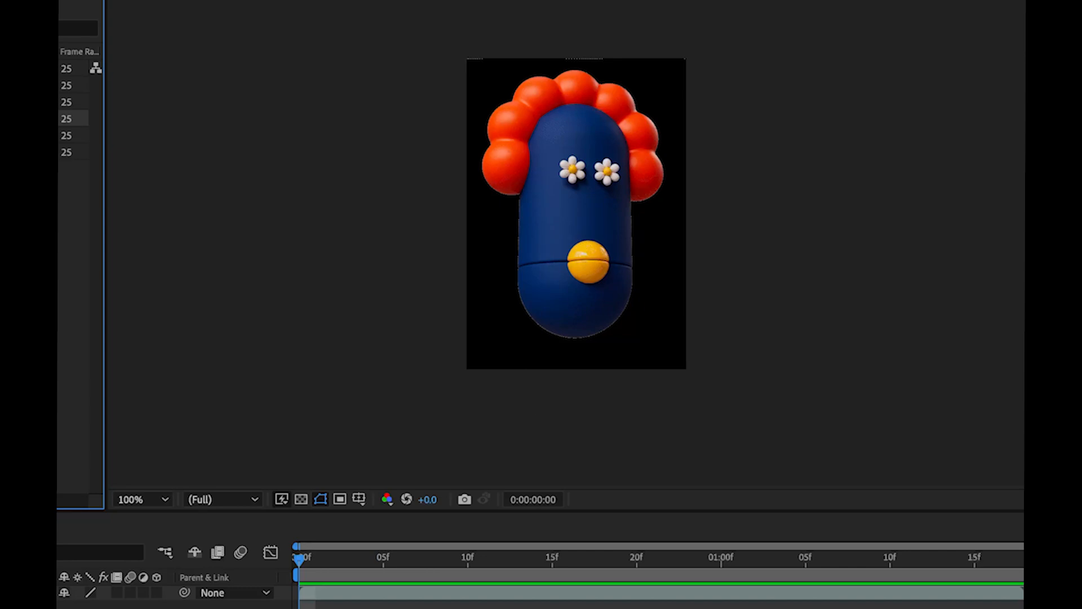
Magnify the 미디어인코더 composition to 400% and examine the outline, hair, face and flower eyes for image quality
{"action": "left_click", "coordinate": [494, 318]}
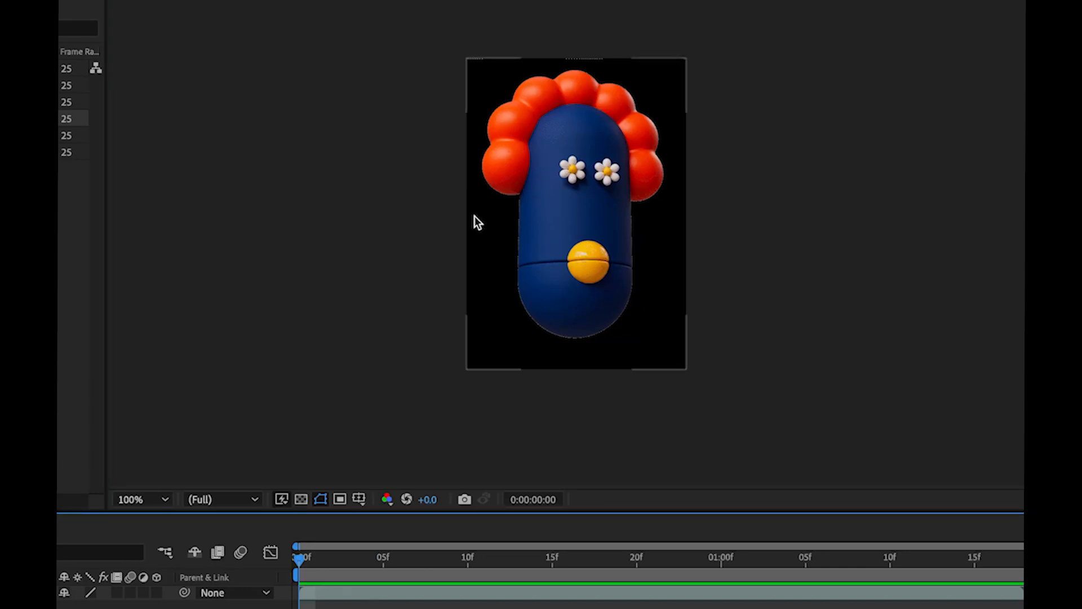
{"action": "scroll", "coordinate": [475, 216], "scroll_direction": "up", "scroll_amount": 1}
{"action": "scroll", "coordinate": [542, 177], "scroll_direction": "up", "scroll_amount": 1}
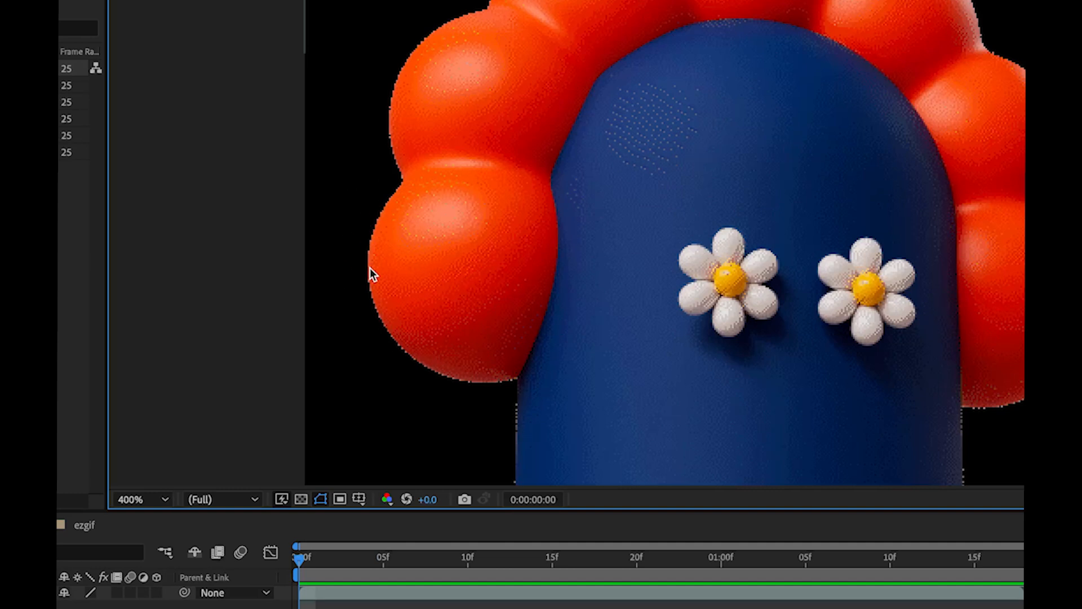
{"action": "scroll", "coordinate": [414, 324], "scroll_direction": "down", "scroll_amount": 3}
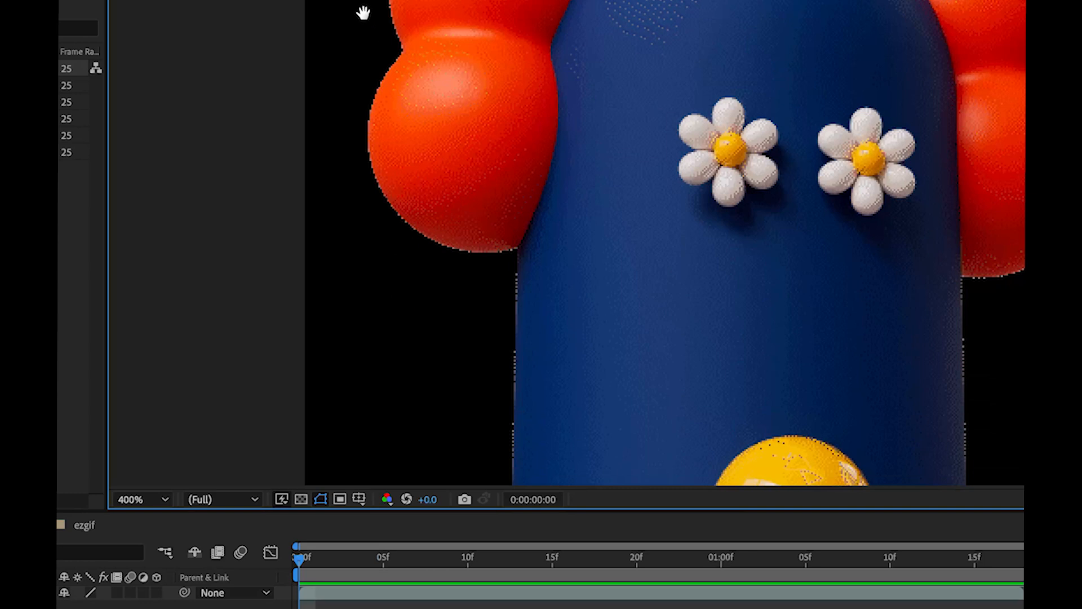
{"action": "scroll", "coordinate": [565, 36], "scroll_direction": "down", "scroll_amount": 1}
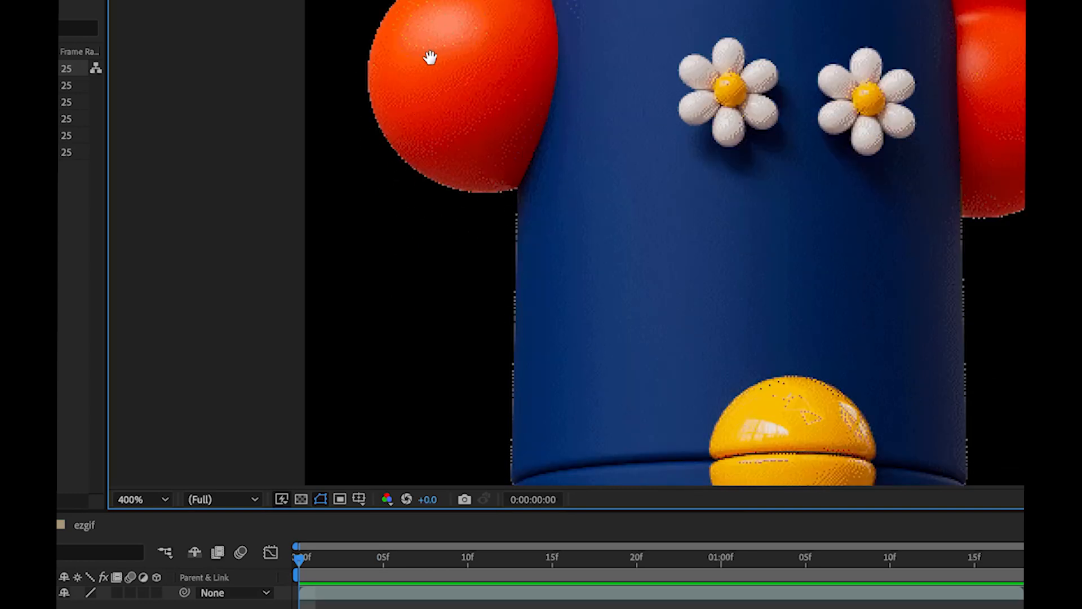
{"action": "left_click_drag", "start_coordinate": [430, 55], "coordinate": [430, 95]}
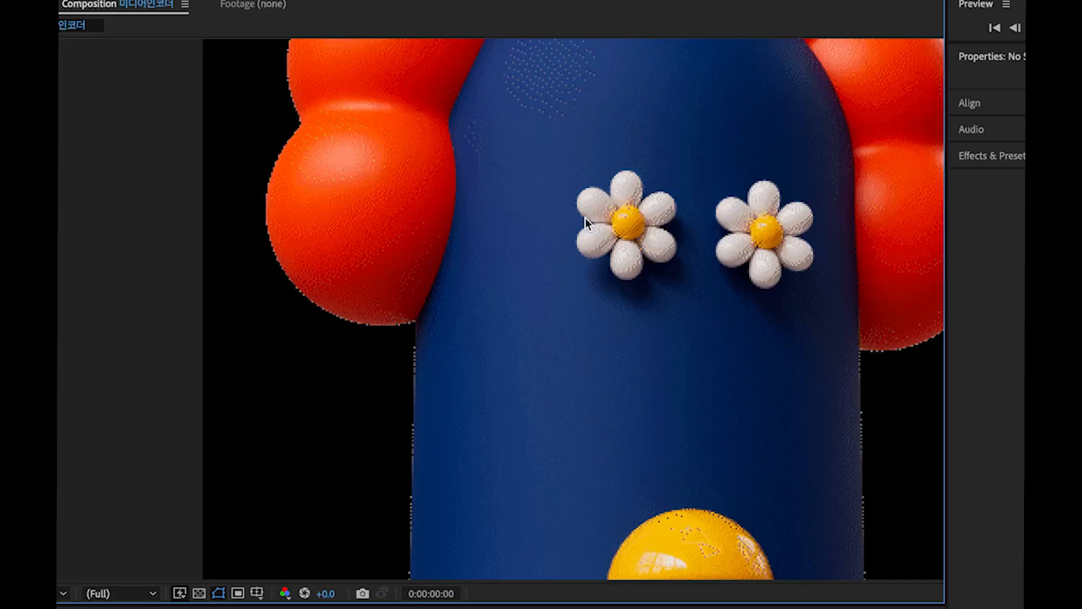
{"action": "left_click_drag", "start_coordinate": [411, 198], "coordinate": [414, 431]}
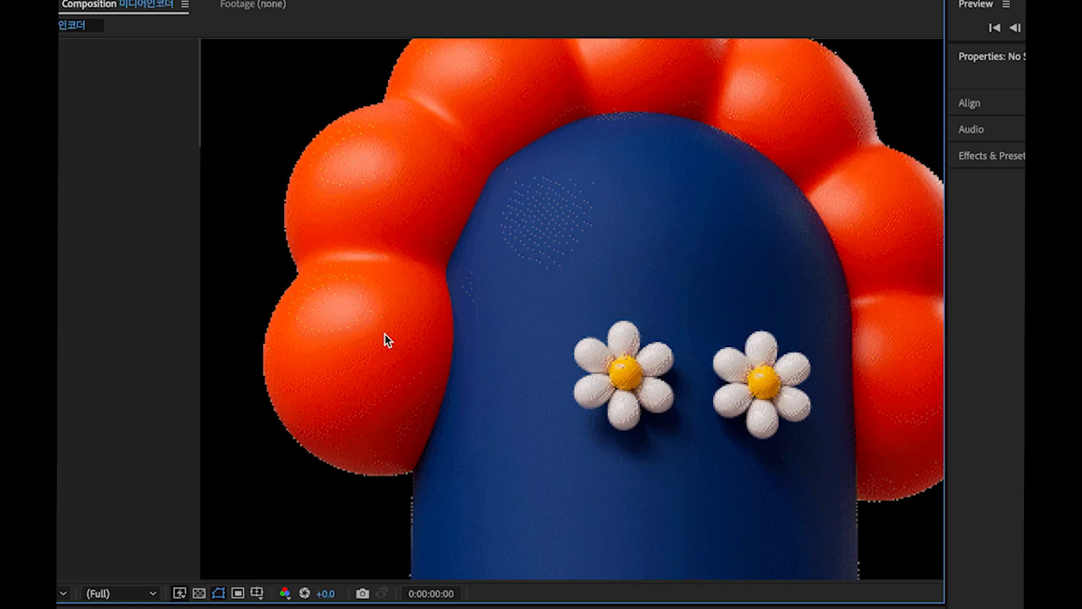
{"action": "left_click_drag", "start_coordinate": [385, 334], "coordinate": [389, 128]}
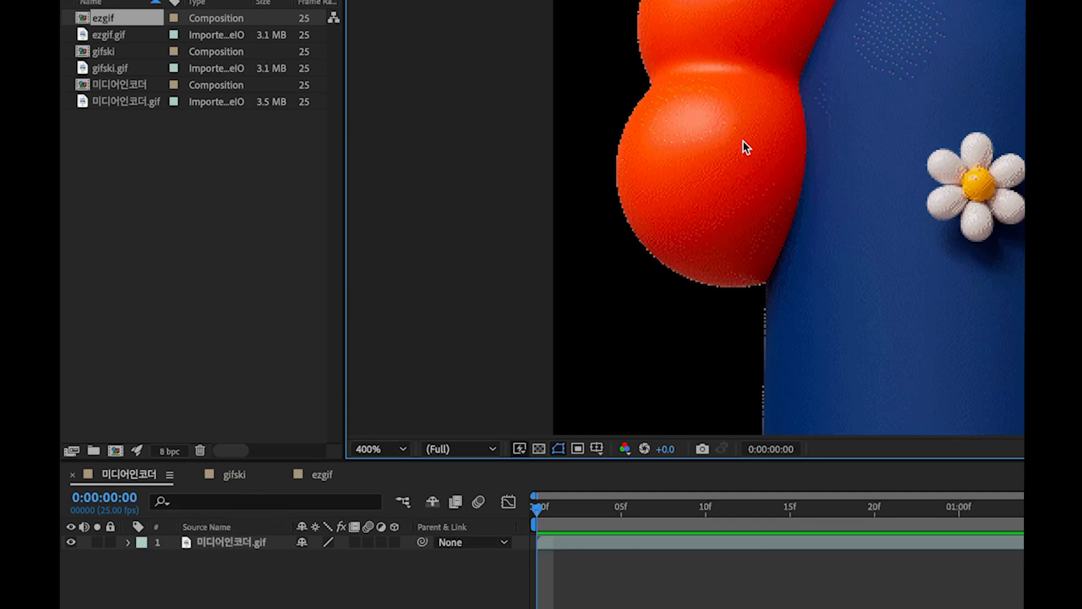
Inspect the same areas of the gifski and ezgif compositions up close to compare their edges and color gradients
{"action": "left_click", "coordinate": [235, 475]}
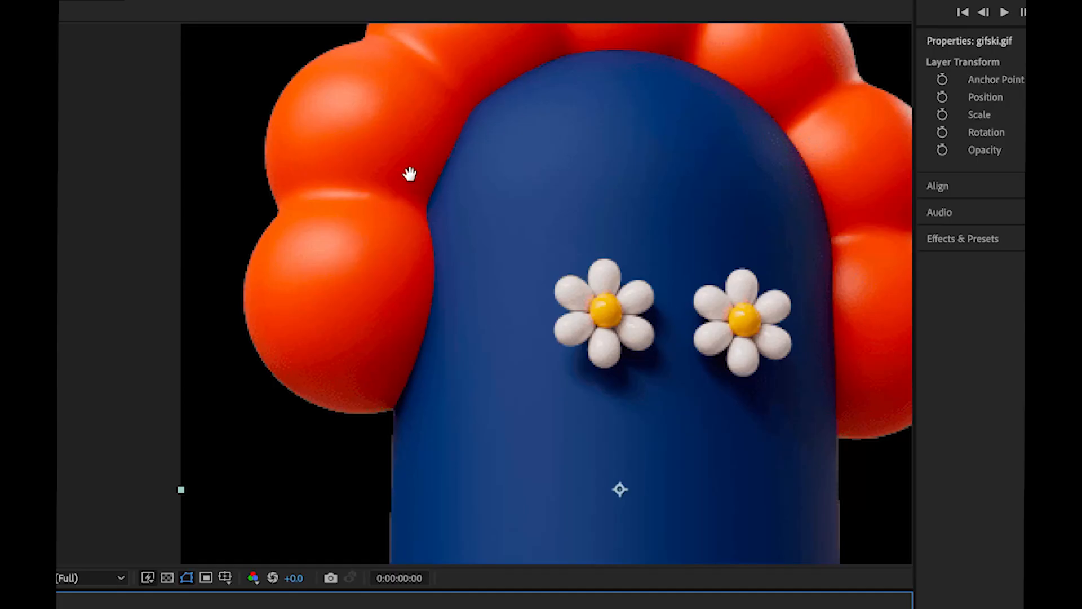
{"action": "left_click_drag", "start_coordinate": [782, 45], "coordinate": [783, 74]}
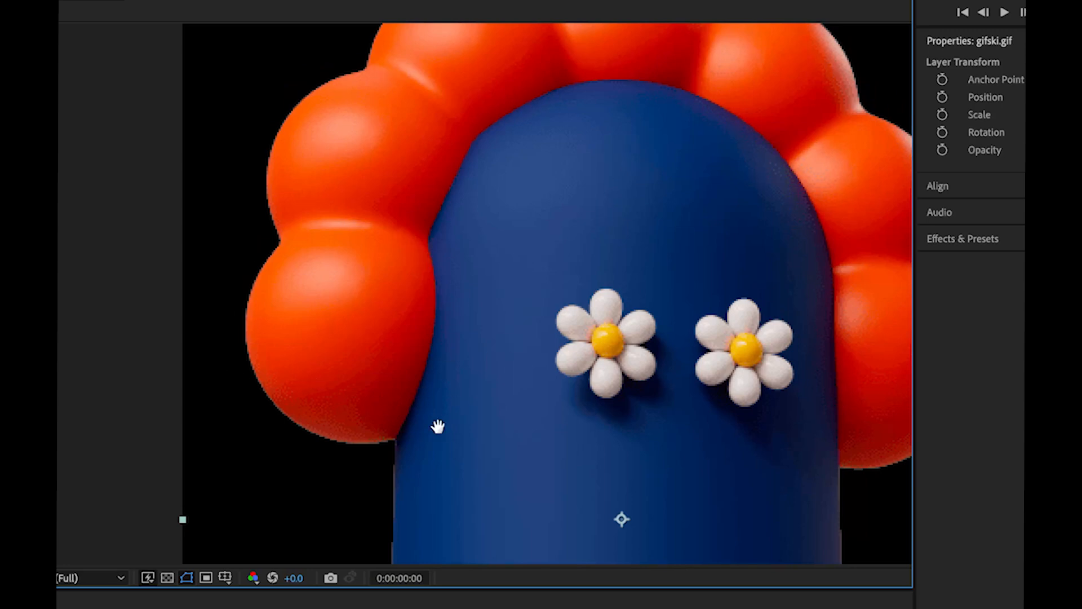
{"action": "left_click_drag", "start_coordinate": [438, 425], "coordinate": [431, 271]}
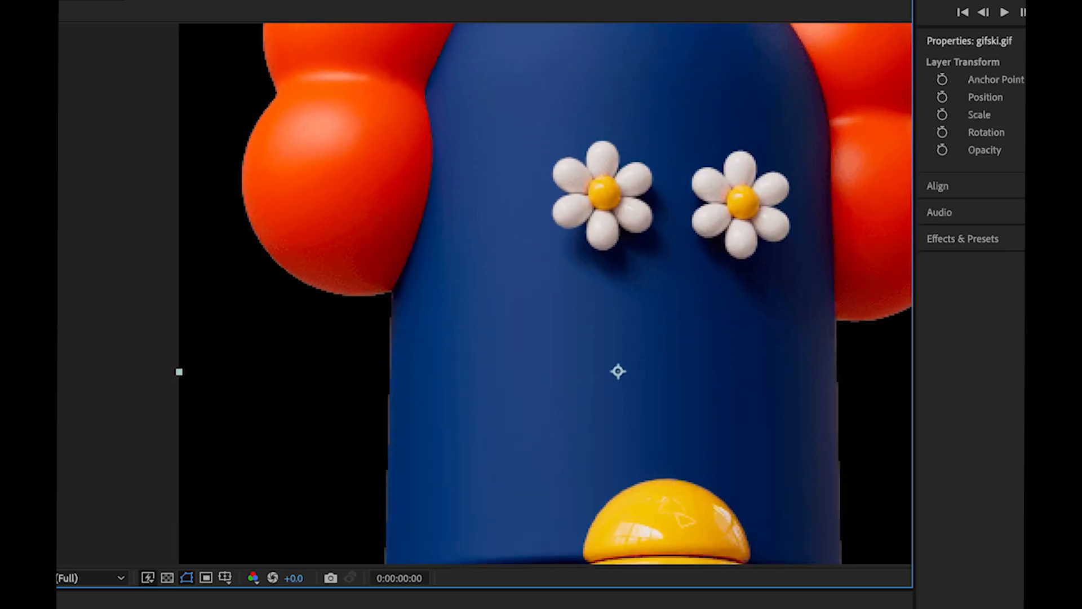
{"action": "left_click", "coordinate": [61, 601]}
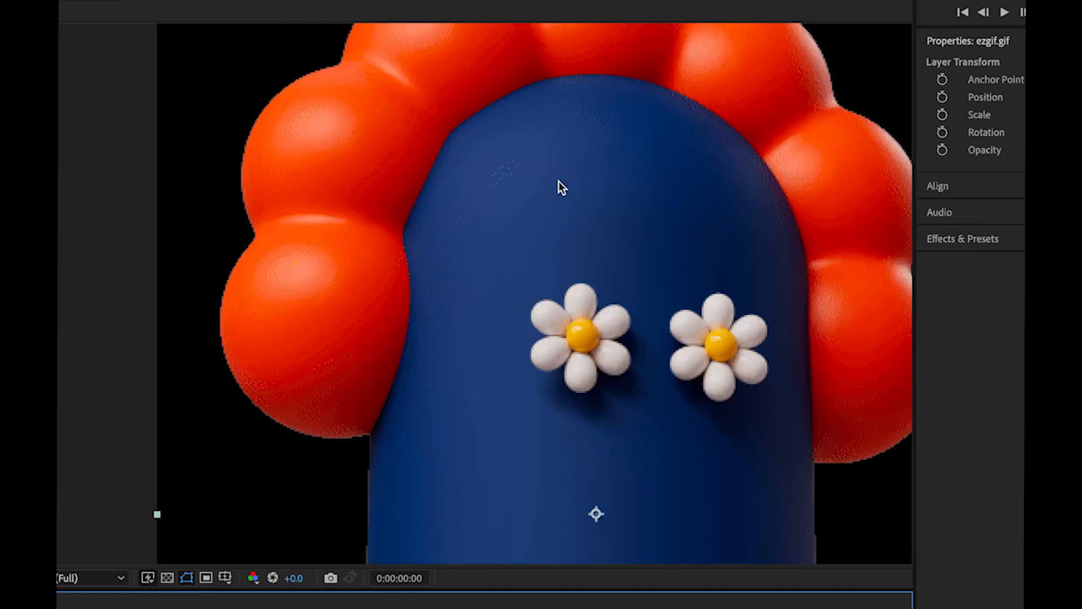
{"action": "left_click_drag", "start_coordinate": [276, 355], "coordinate": [276, 153]}
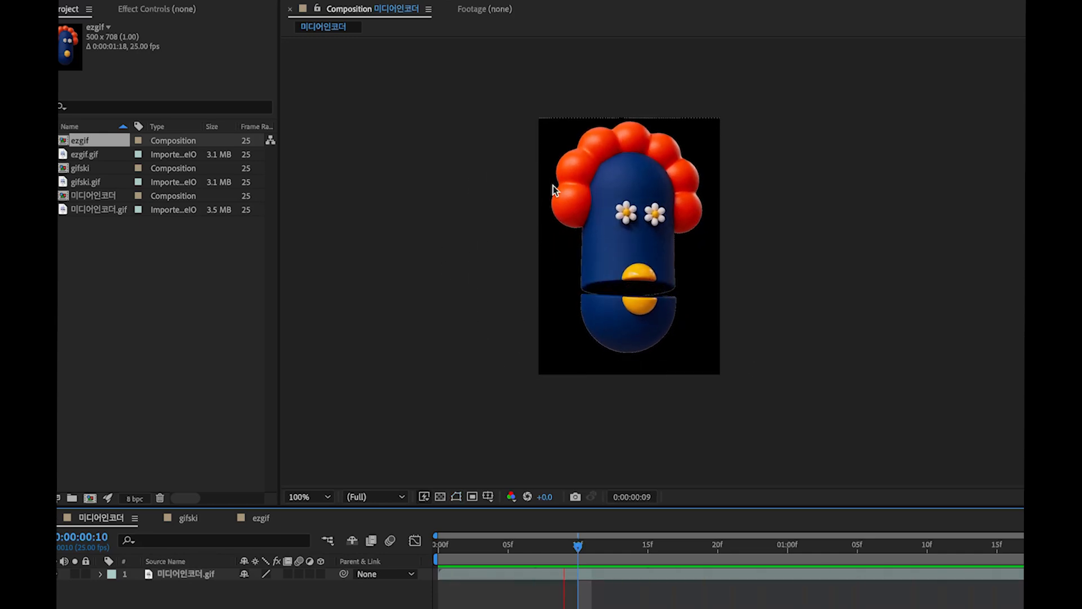
Play back the gifski and ezgif compositions to compare them in motion, enlarging ezgif to 200%
{"action": "left_click", "coordinate": [189, 519]}
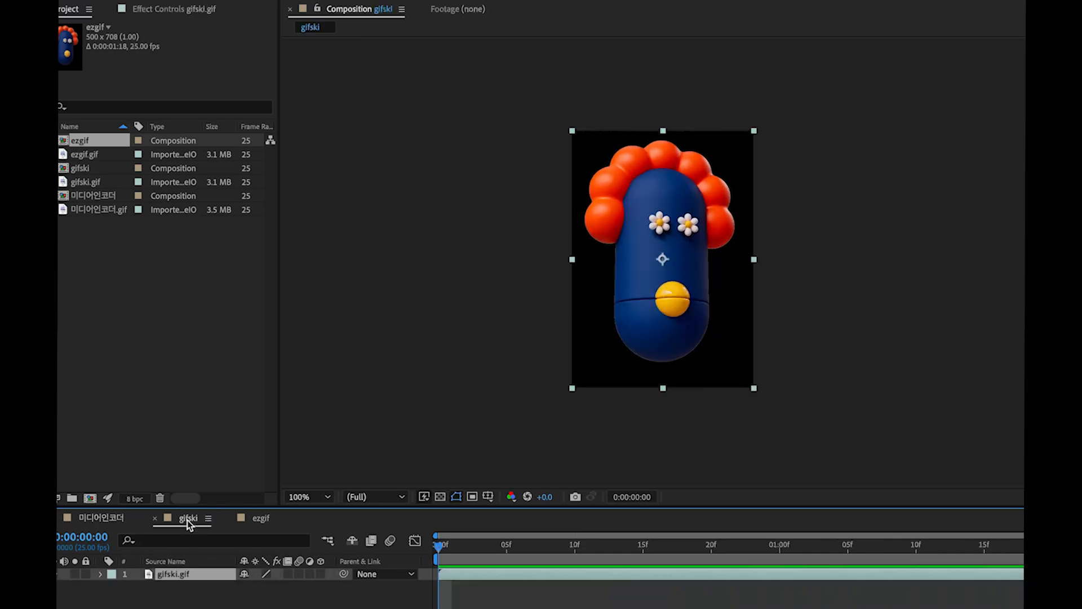
{"action": "key", "text": "space"}
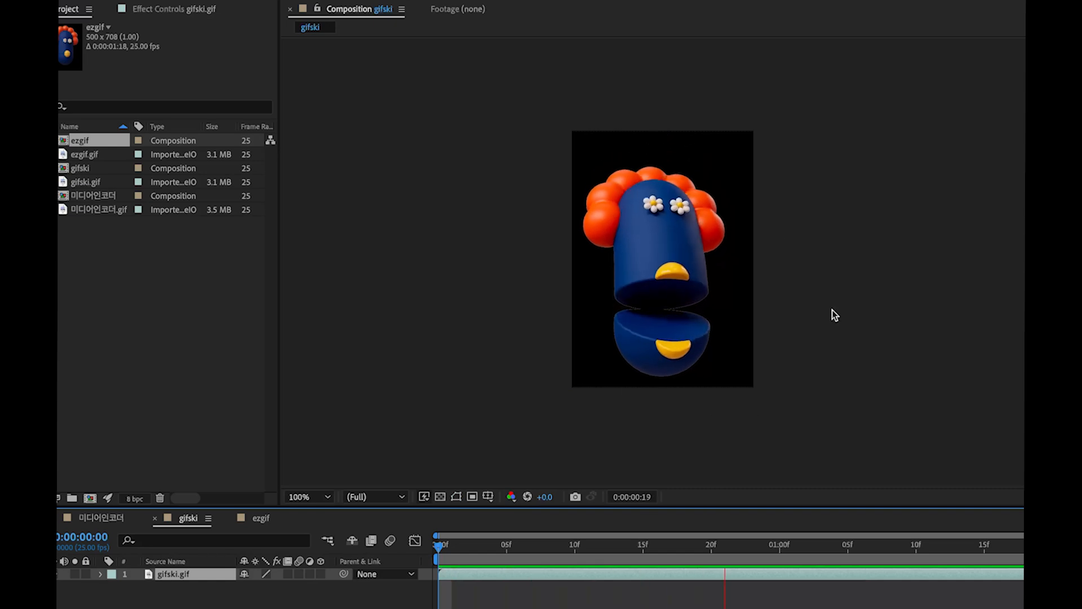
{"action": "left_click", "coordinate": [269, 519]}
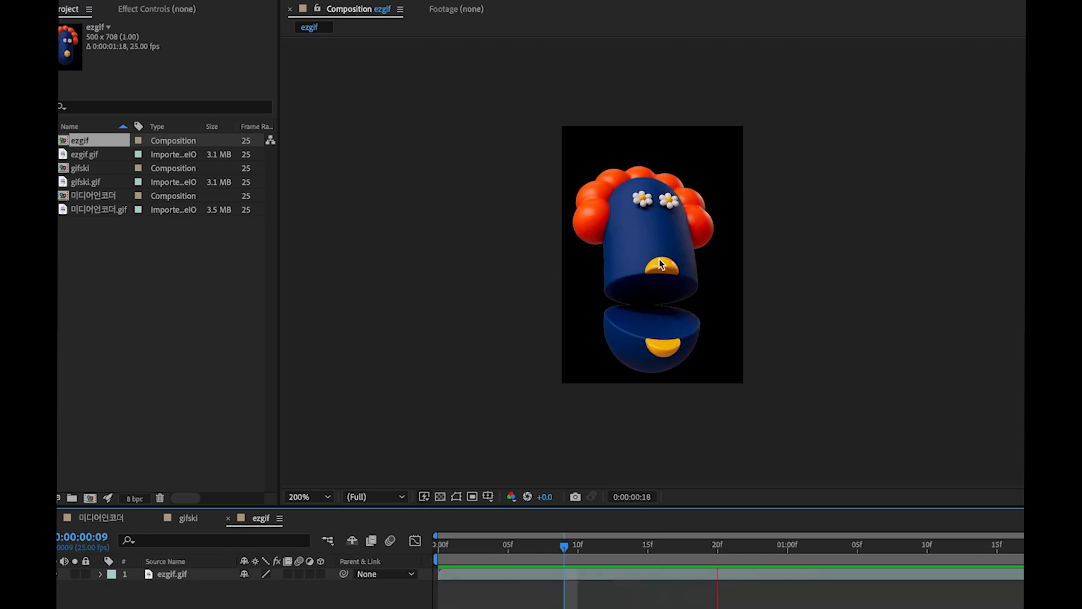
{"action": "scroll", "coordinate": [658, 259], "scroll_direction": "up", "scroll_amount": 1}
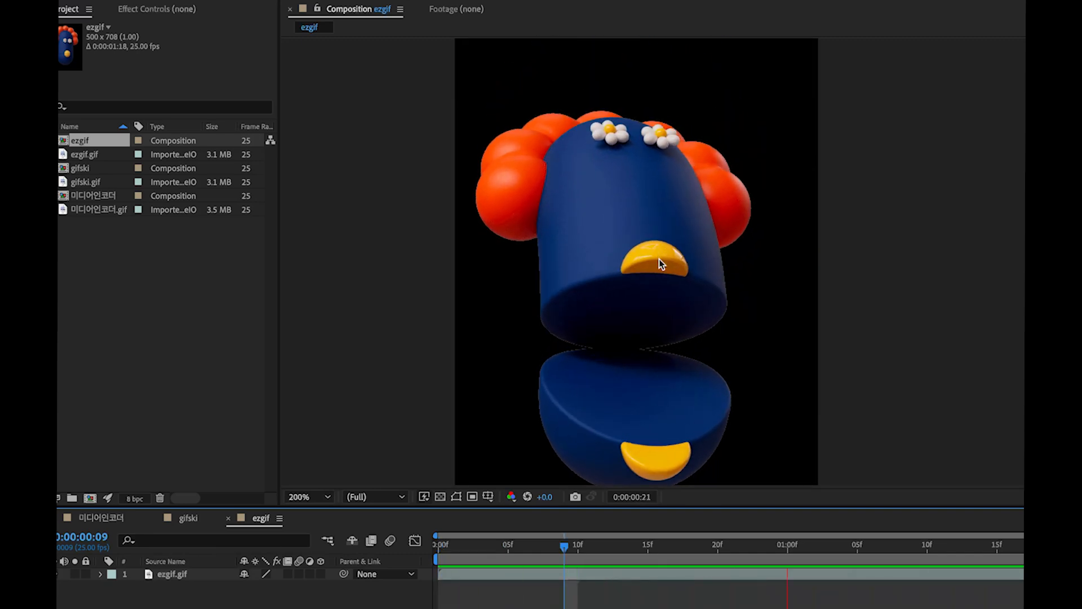